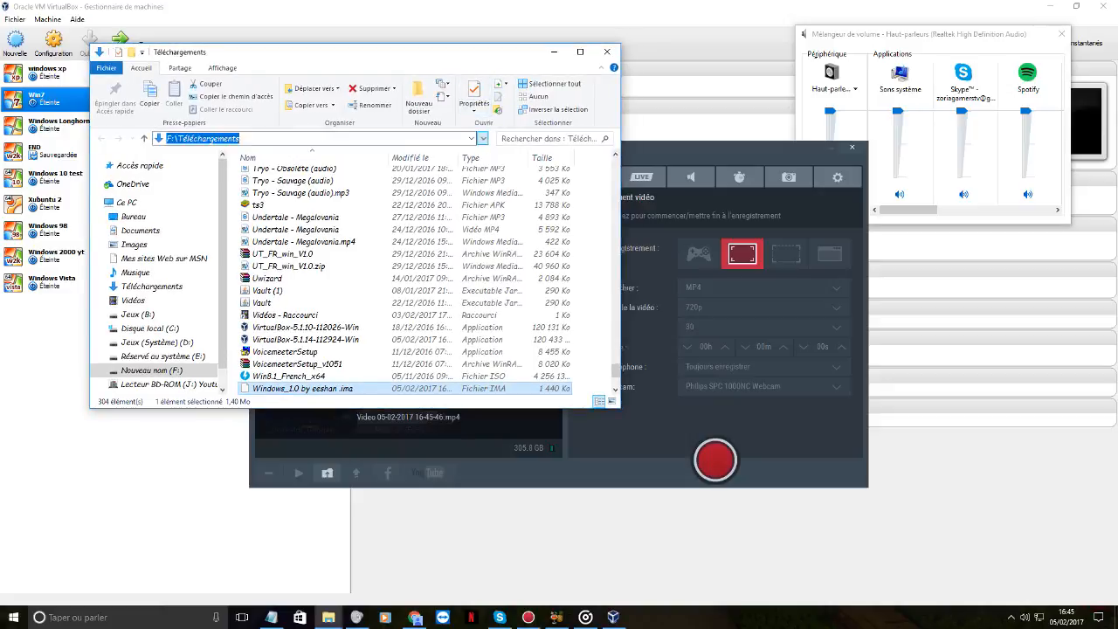
Start creating a new virtual machine and name it Windows 1.0.
click(471, 138)
scroll(314, 212, down, 2)
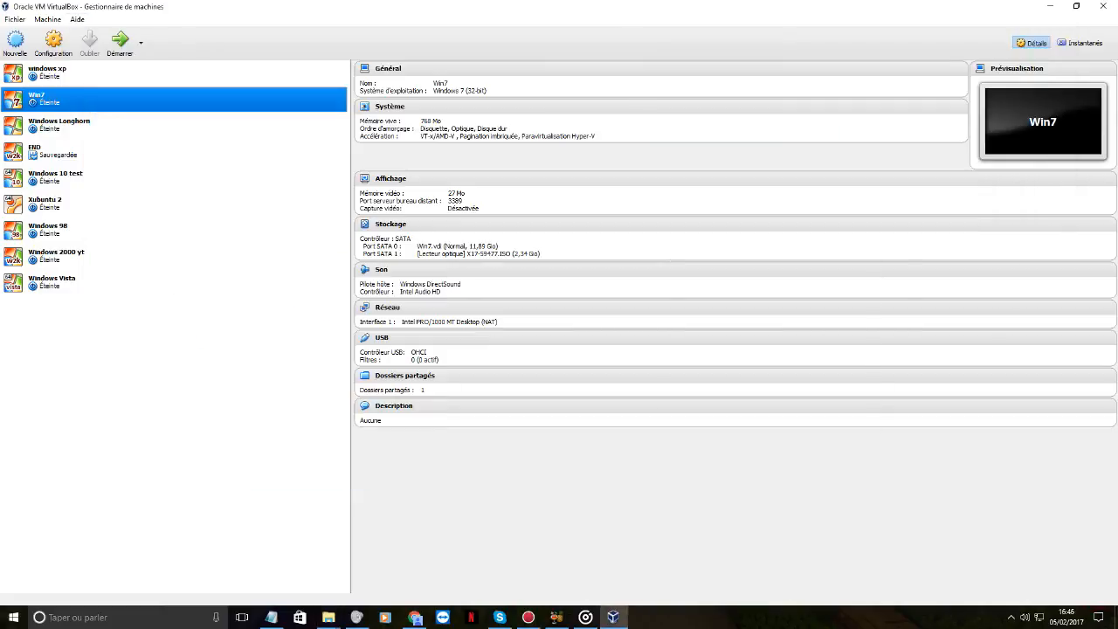
click(14, 42)
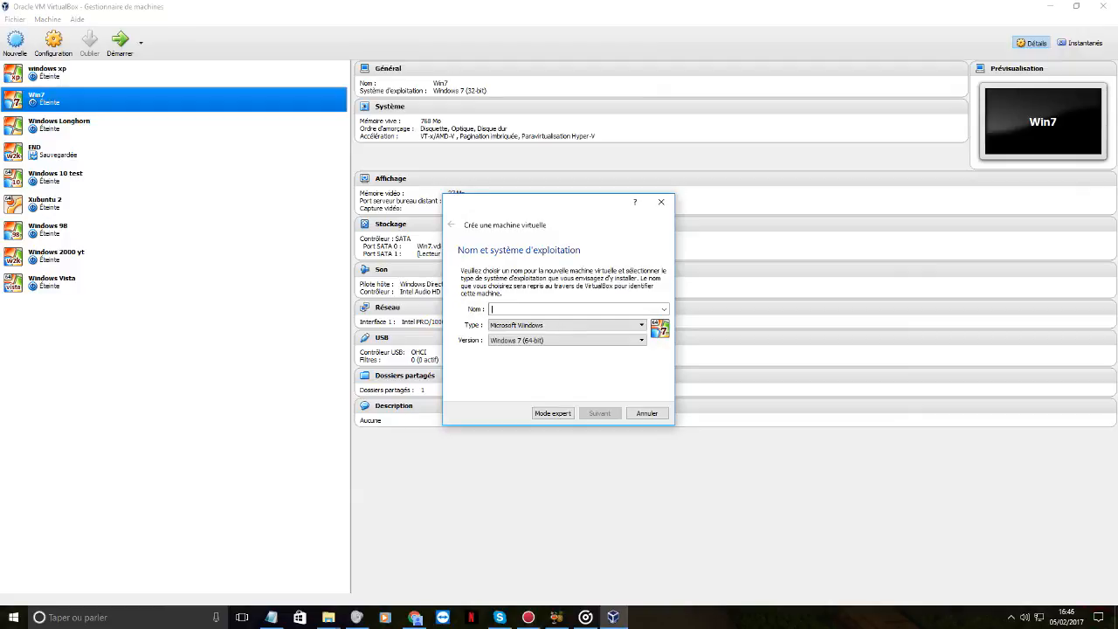
text(Wubu)
key(BackSpace)
key(BackSpace)
key(BackSpace)
key(BackSpace)
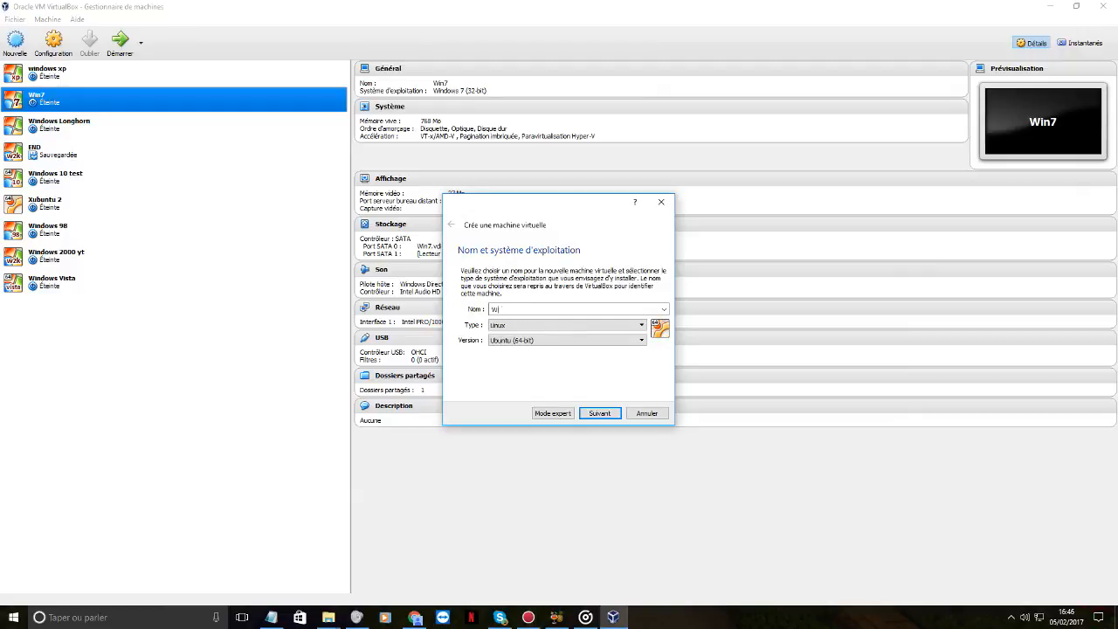
text(i)
text(Windw)
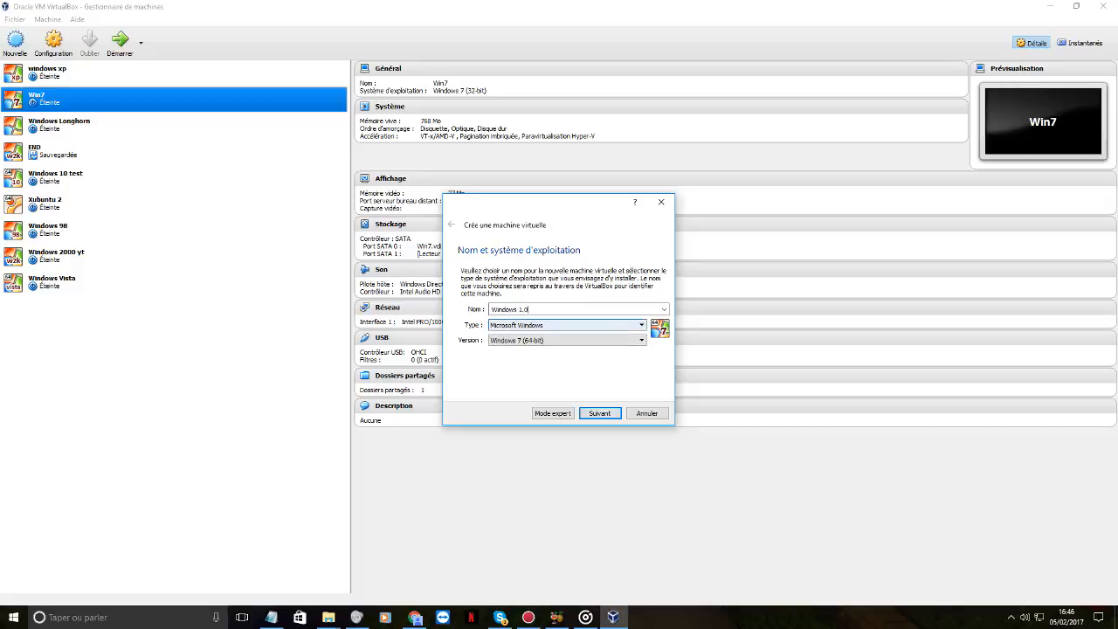
Set the guest system version to Windows 3.1 and accept 32 MB of memory.
click(568, 340)
scroll(563, 376, up, 2)
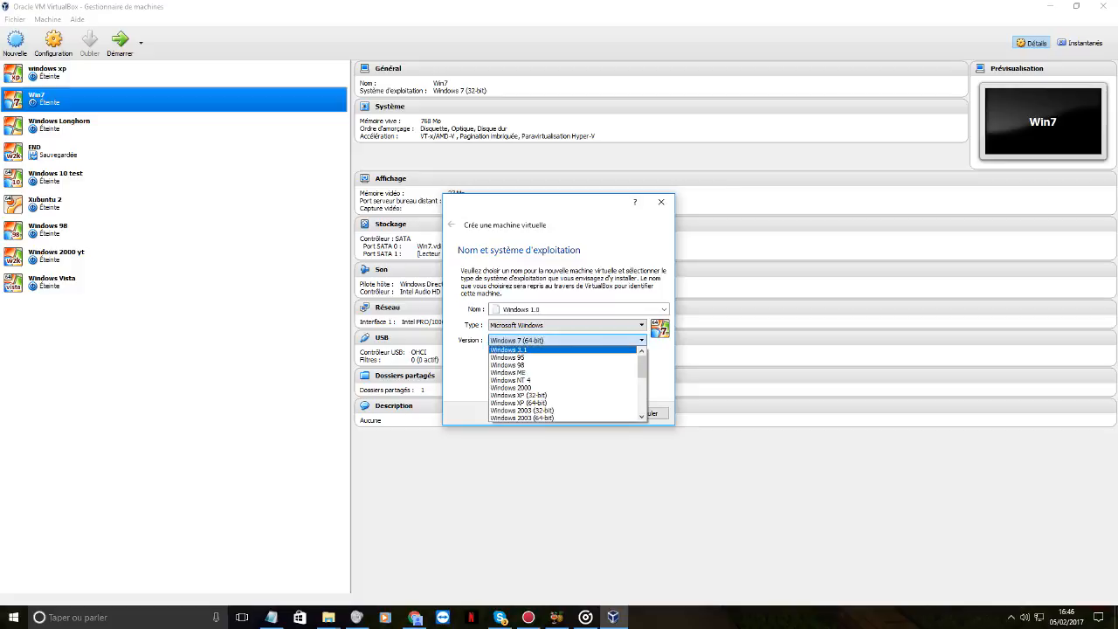
click(563, 350)
key(Return)
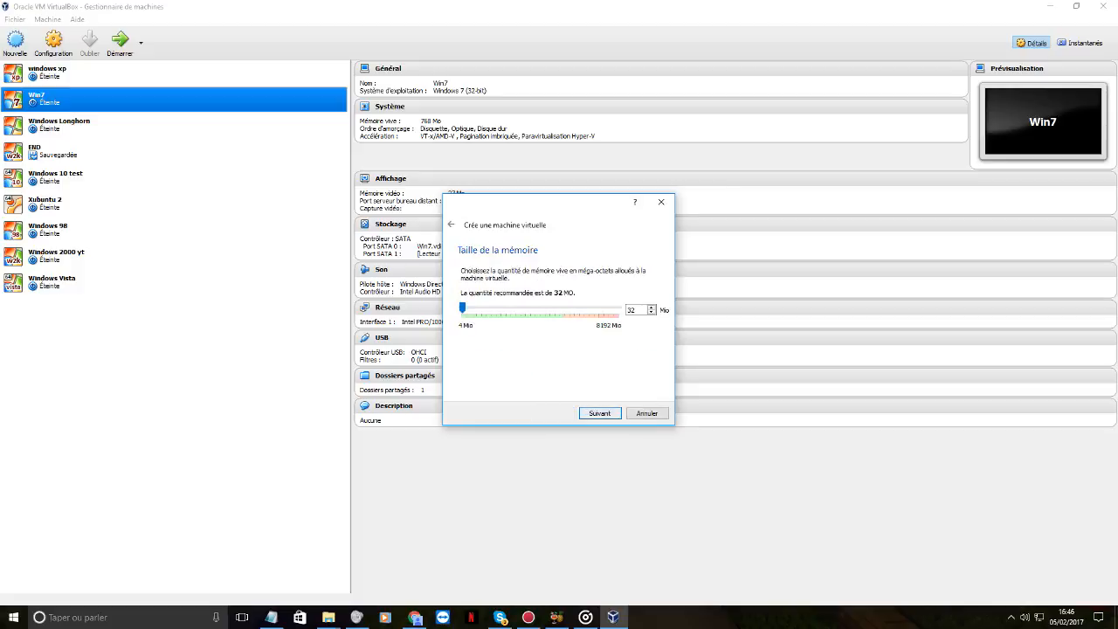
key(Return)
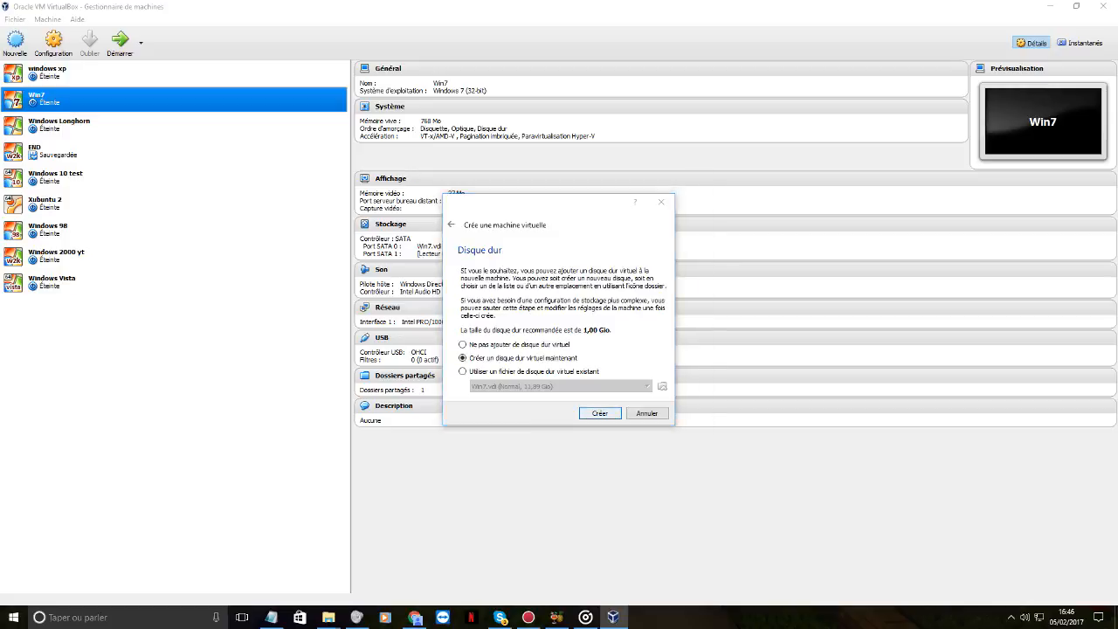
Choose to create a new virtual hard disk in VDI format and accept the default storage type.
key(Return)
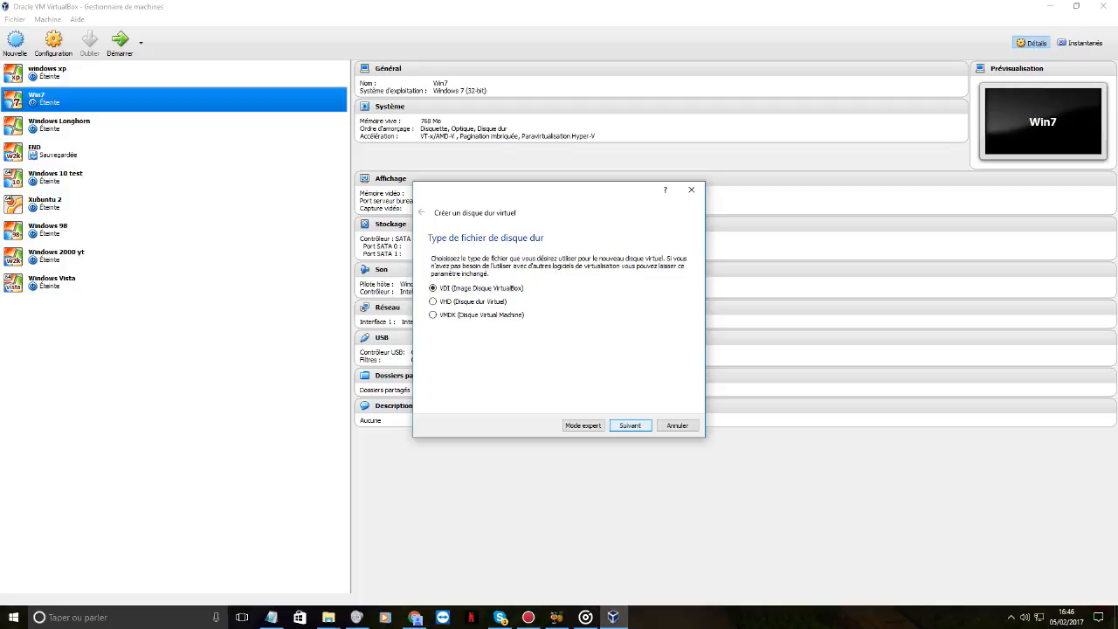
key(Return)
key(Return)
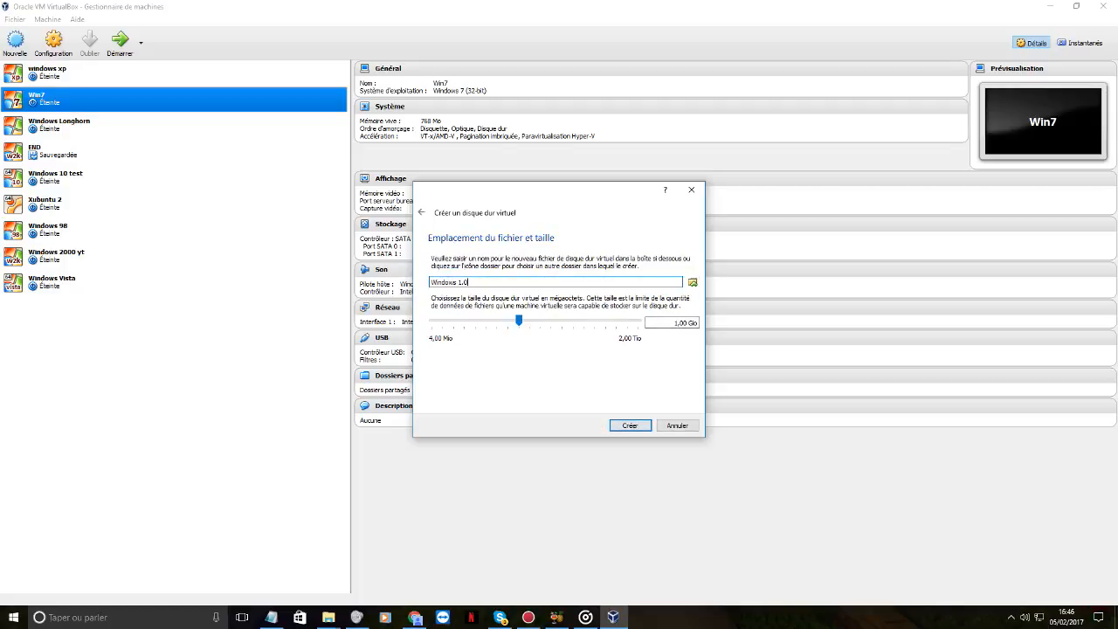
Browse to the Disque dure Virtuel folder on the Jeux (B:) drive for the virtual disk file.
click(693, 282)
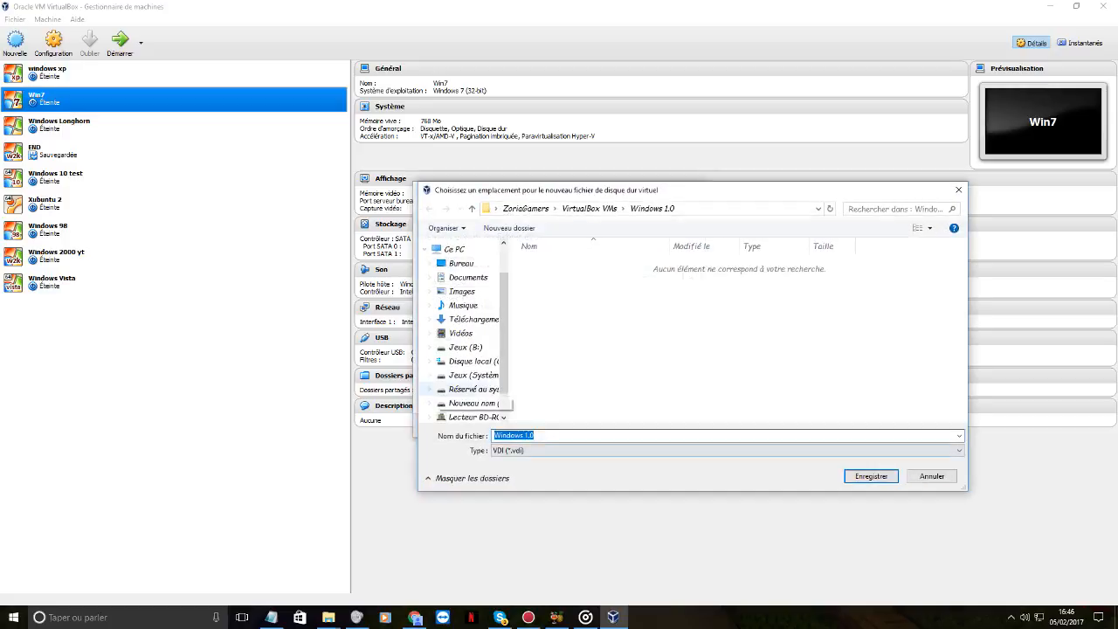
click(465, 348)
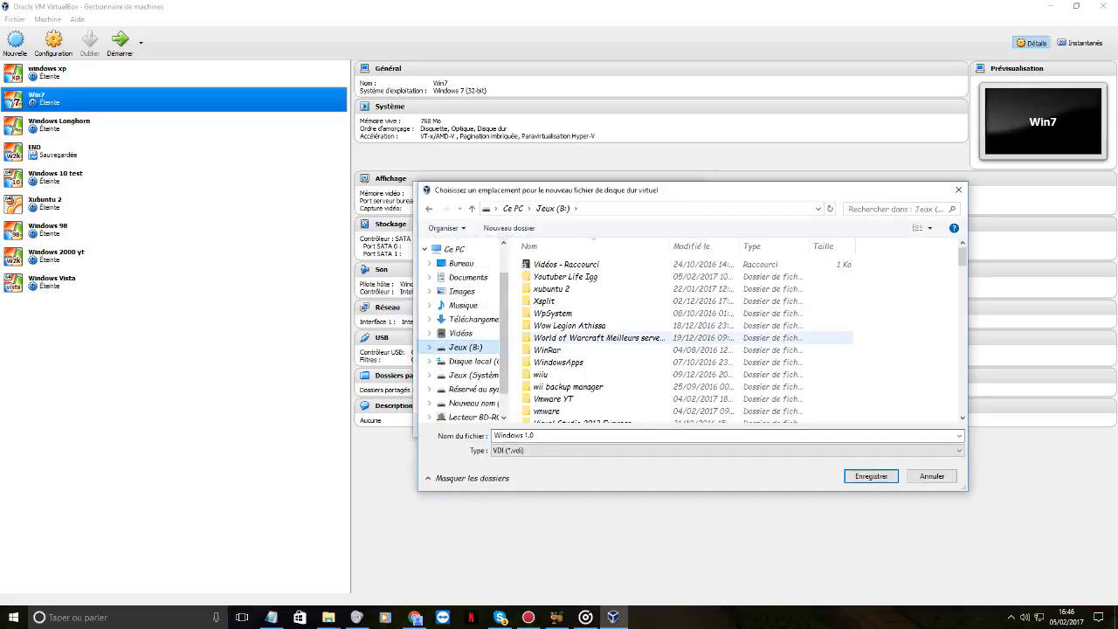
click(611, 338)
key(d)
key(d)
key(d)
key(d)
key(d)
key(d)
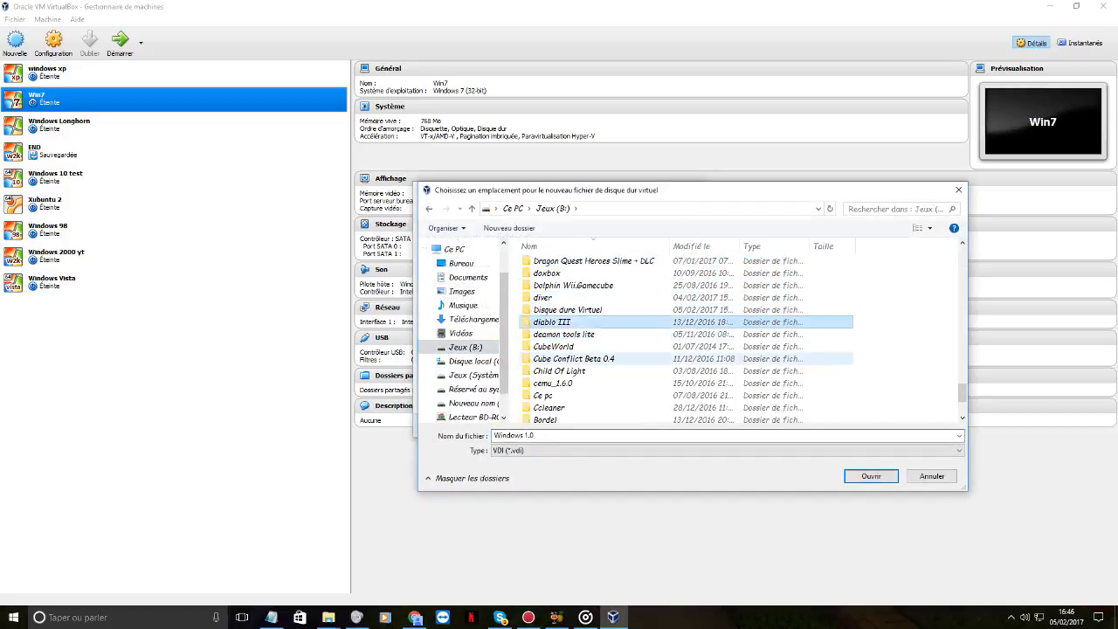
key(d)
key(d)
key(d)
key(d)
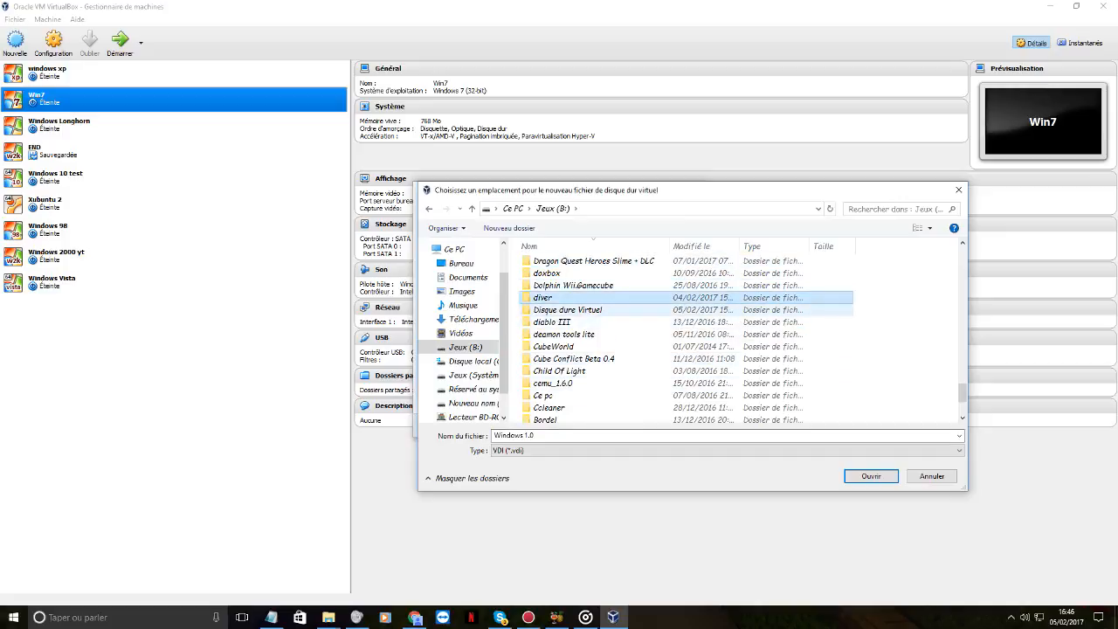
double_click(594, 310)
Make a Windows 1.0 folder there and create the 1.00 GB Windows 1.0 virtual disk in it.
right_click(594, 316)
mouse_move(628, 456)
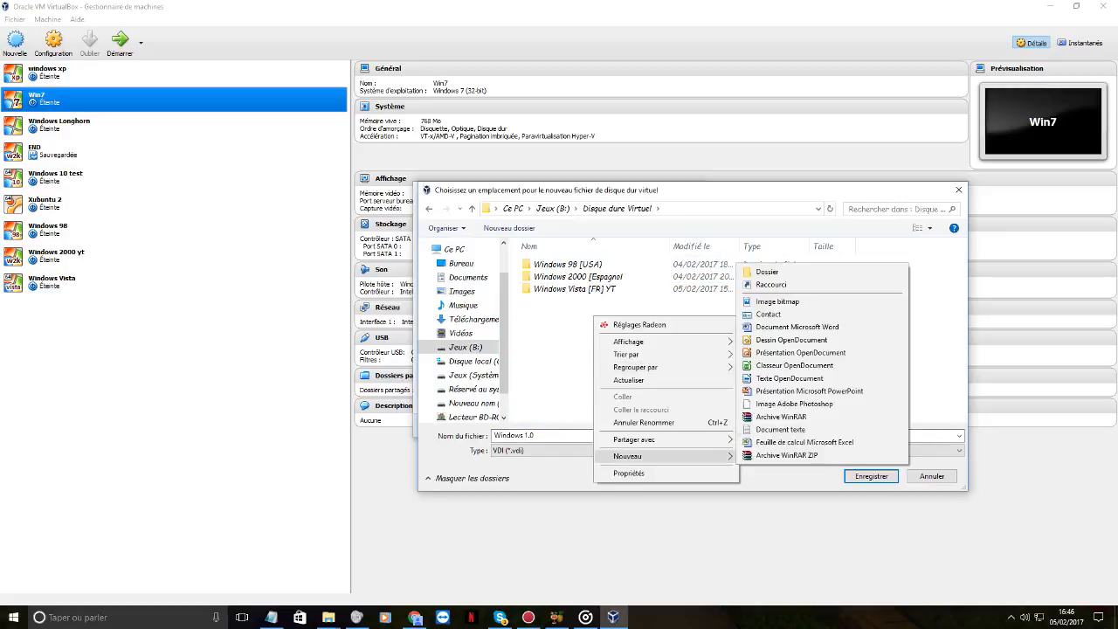
click(767, 271)
text(Windows 1.0)
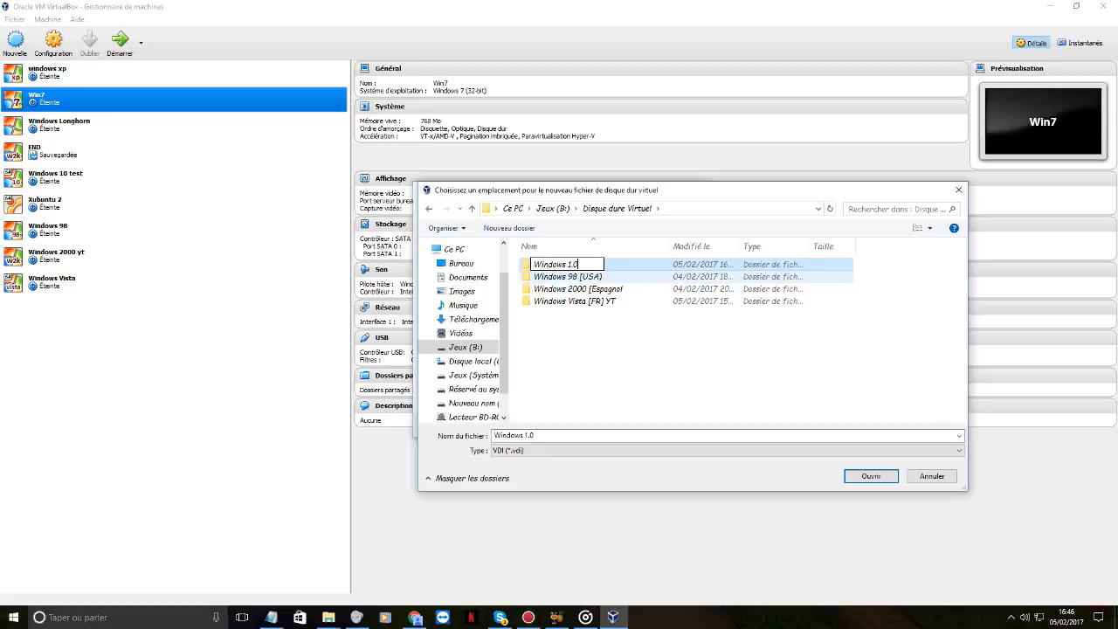
key(Return)
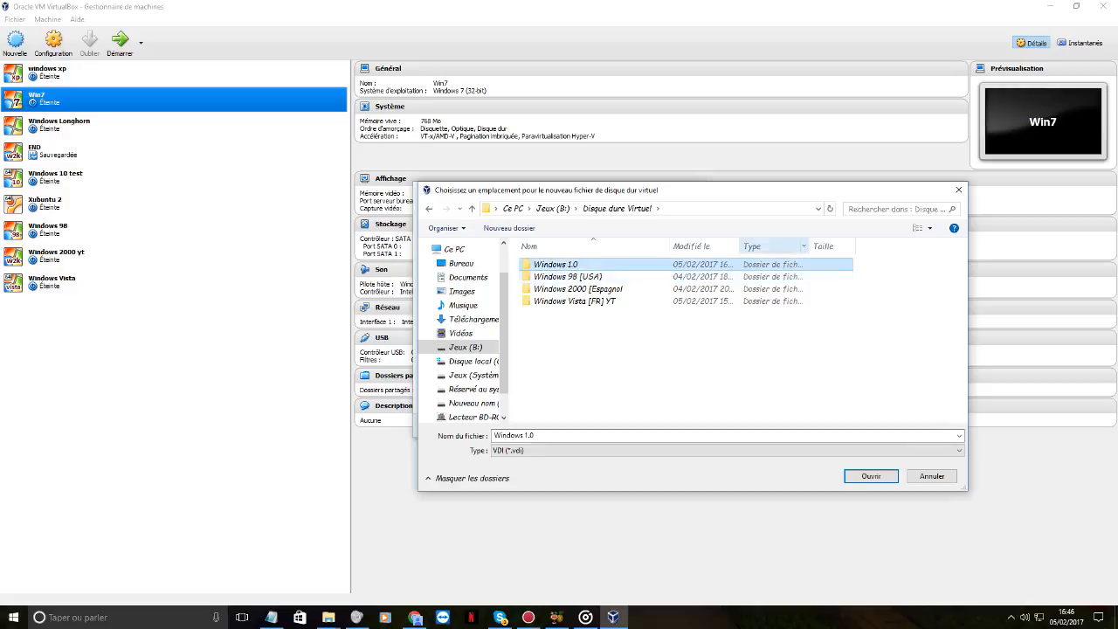
key(Return)
key(Return)
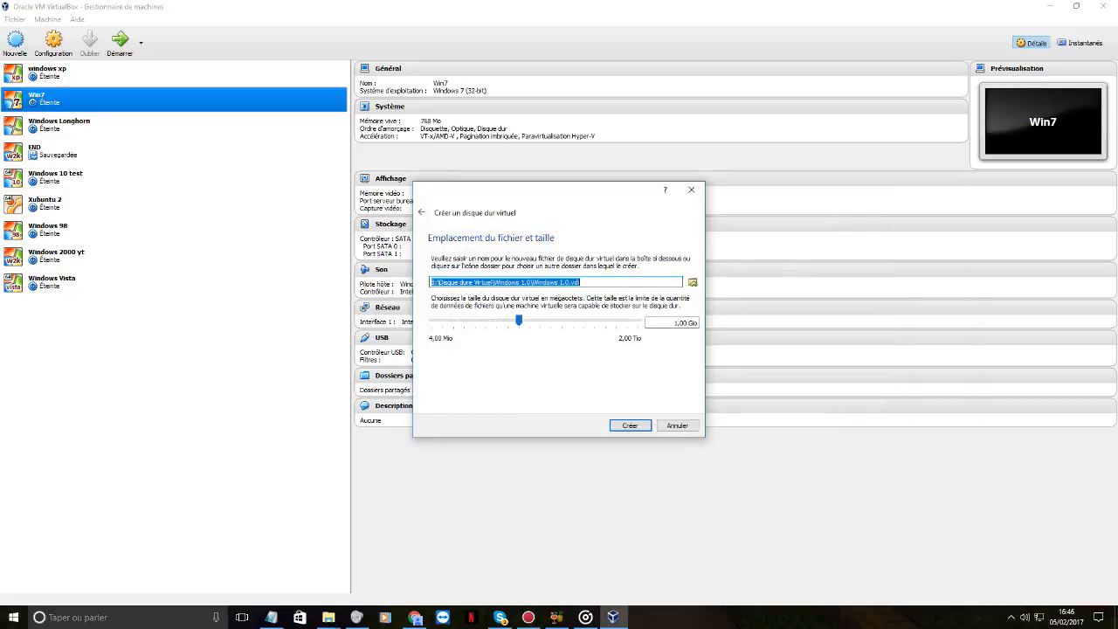
click(630, 425)
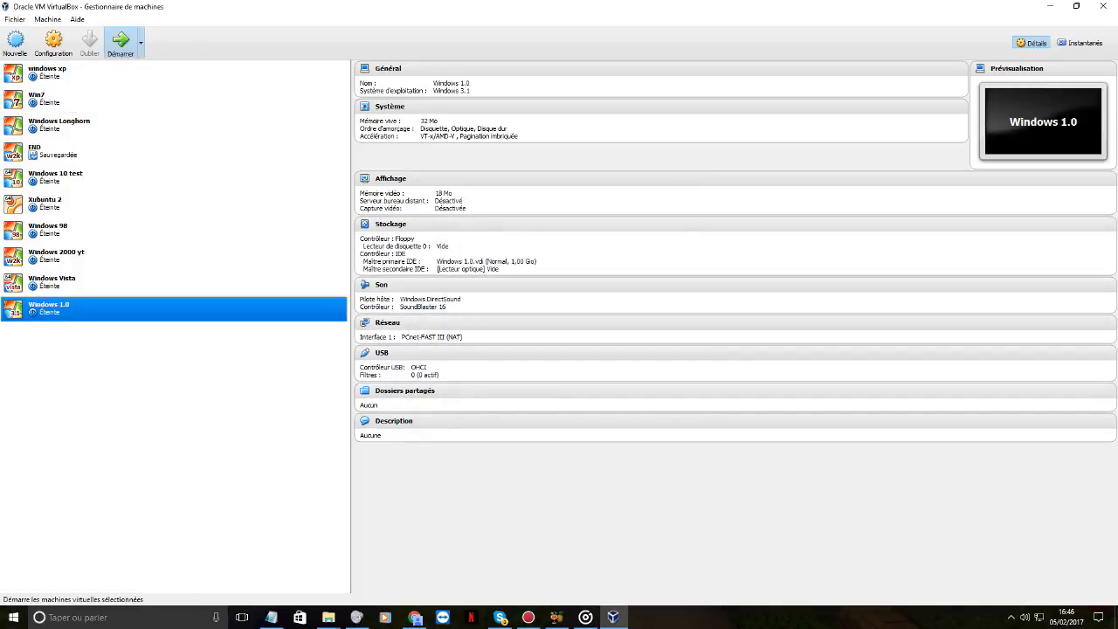
Launch the Windows 1.0 virtual machine and bring its startup disk prompt to the front.
click(120, 42)
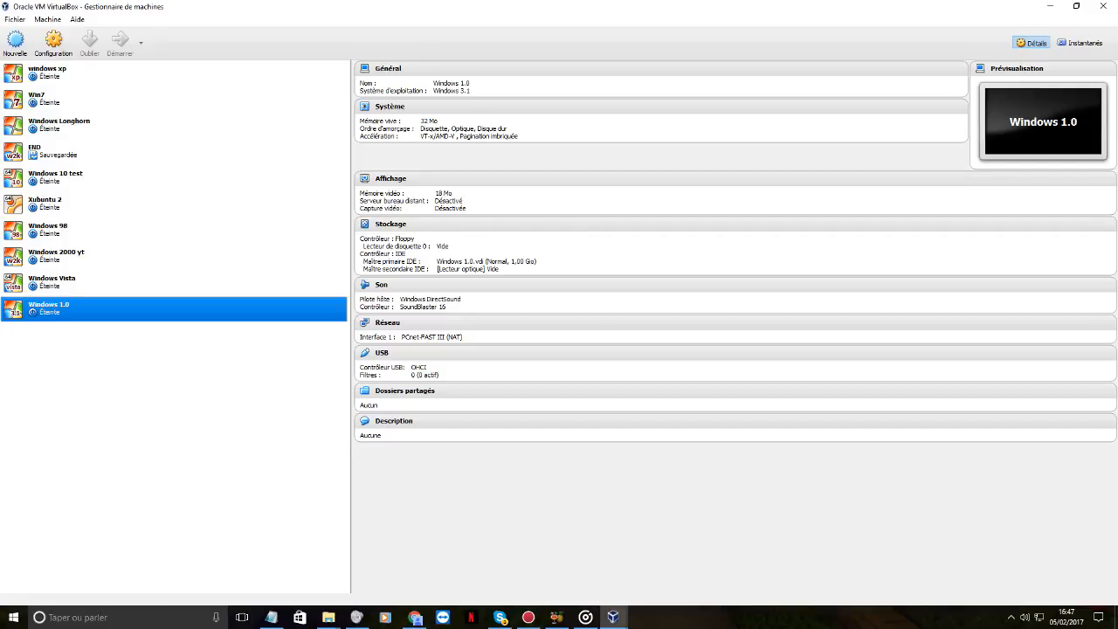
click(613, 617)
click(676, 570)
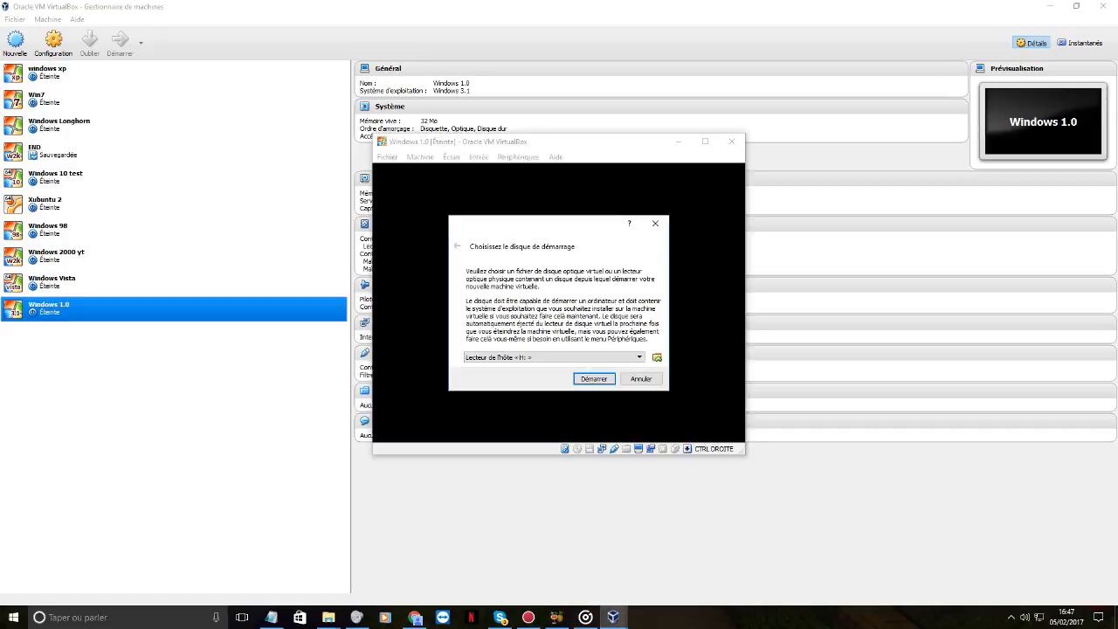
Try to load the Windows_1.0 .ima image from the Téléchargements folder as the optical startup disk, showing all file types.
click(656, 357)
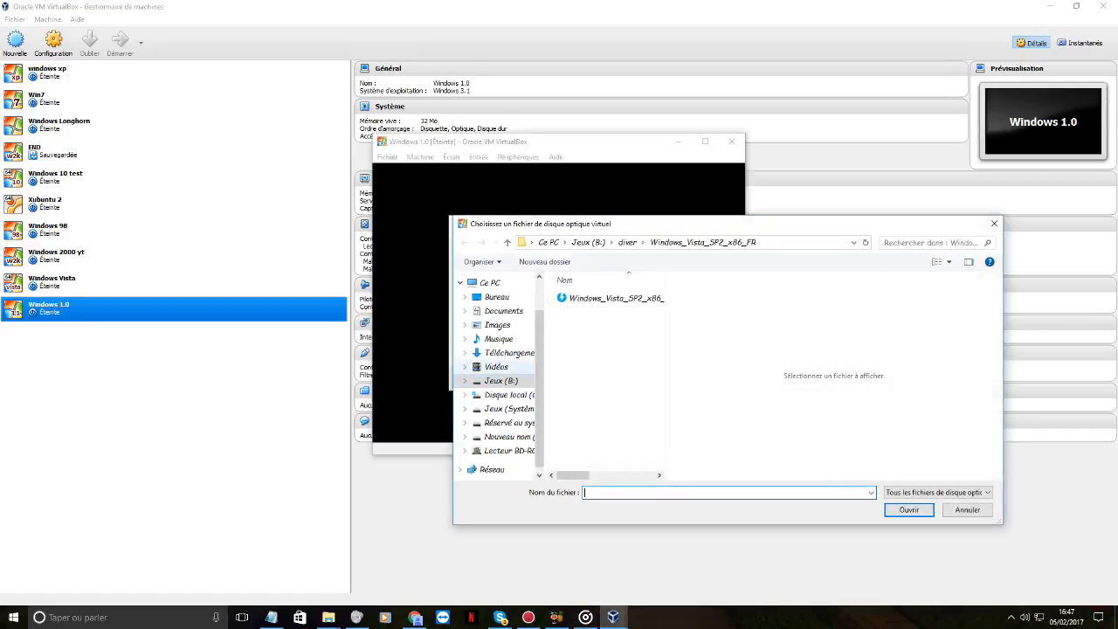
click(510, 352)
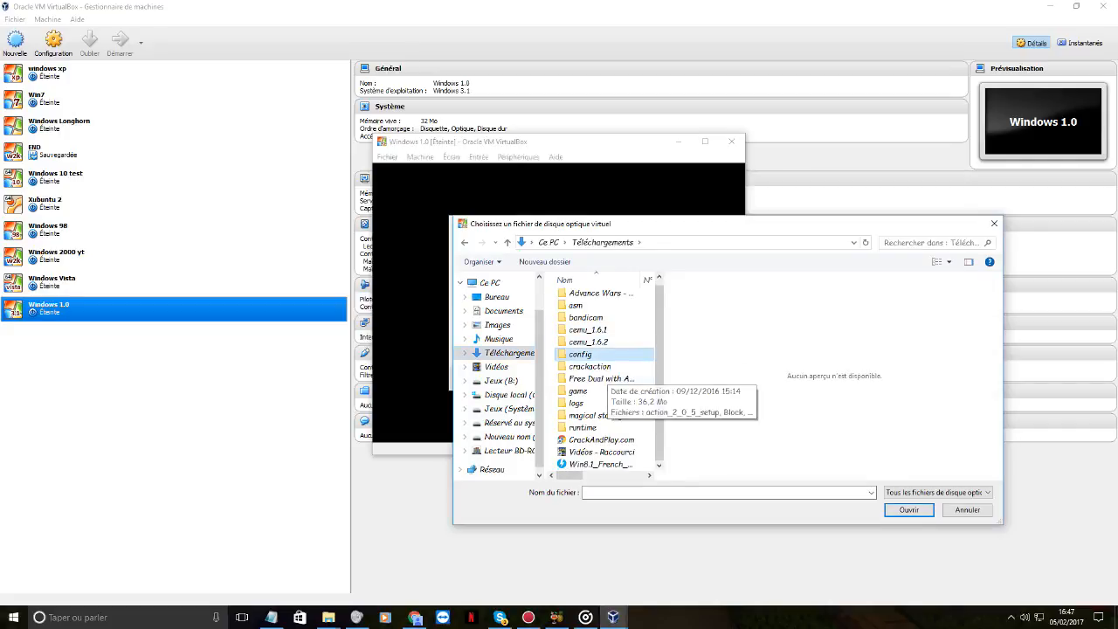
click(937, 491)
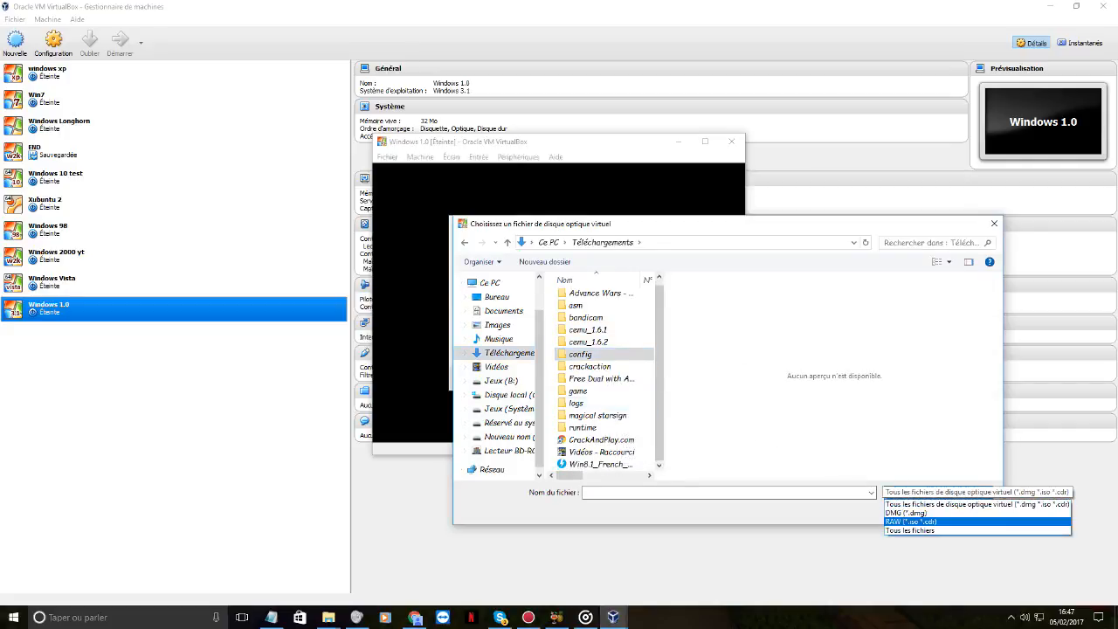
click(909, 525)
scroll(490, 385, down, 1)
scroll(603, 403, down, 3)
click(603, 403)
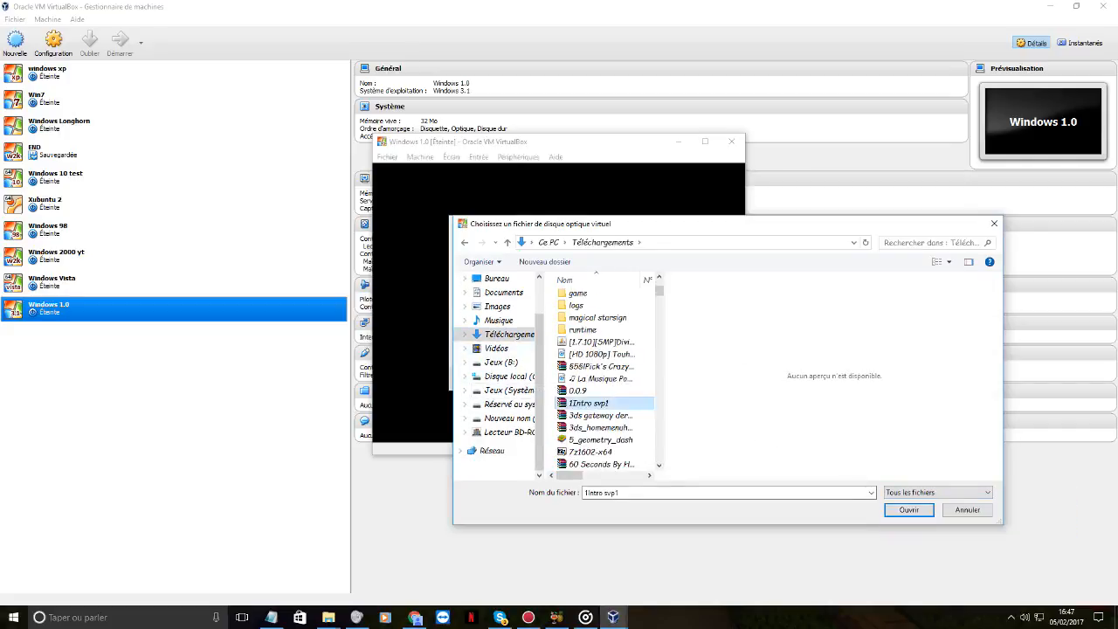
key(x)
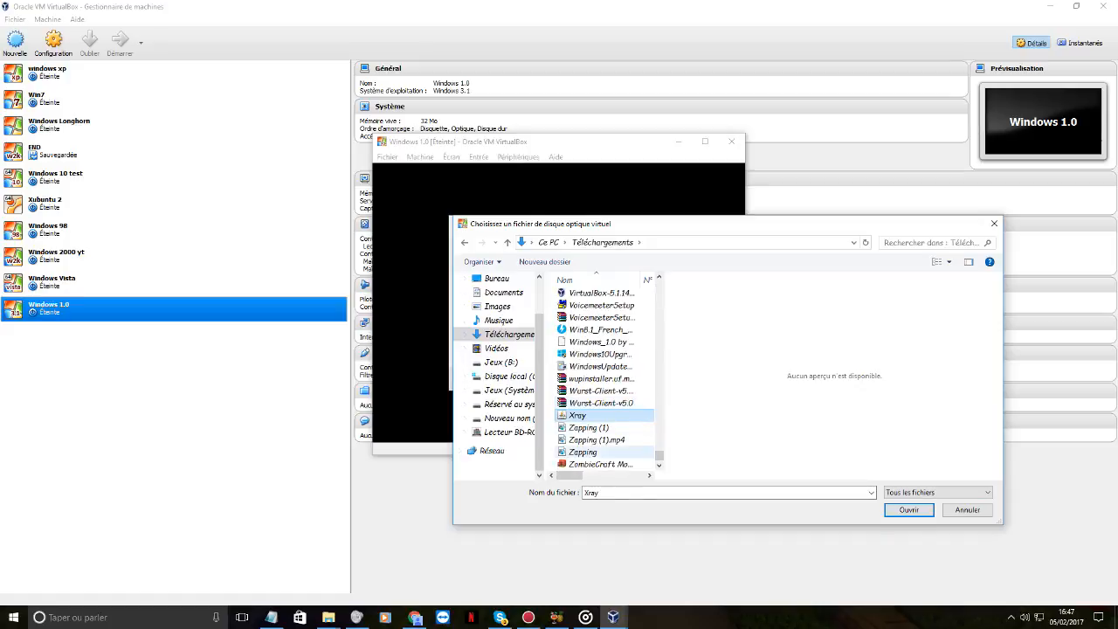
key(w)
double_click(605, 341)
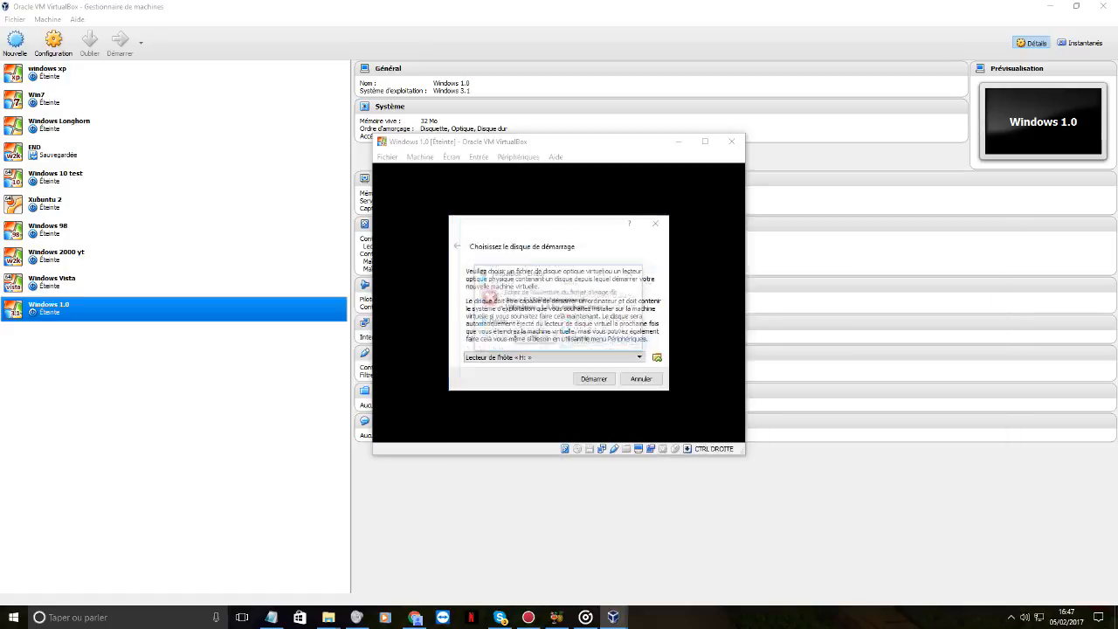
key(Return)
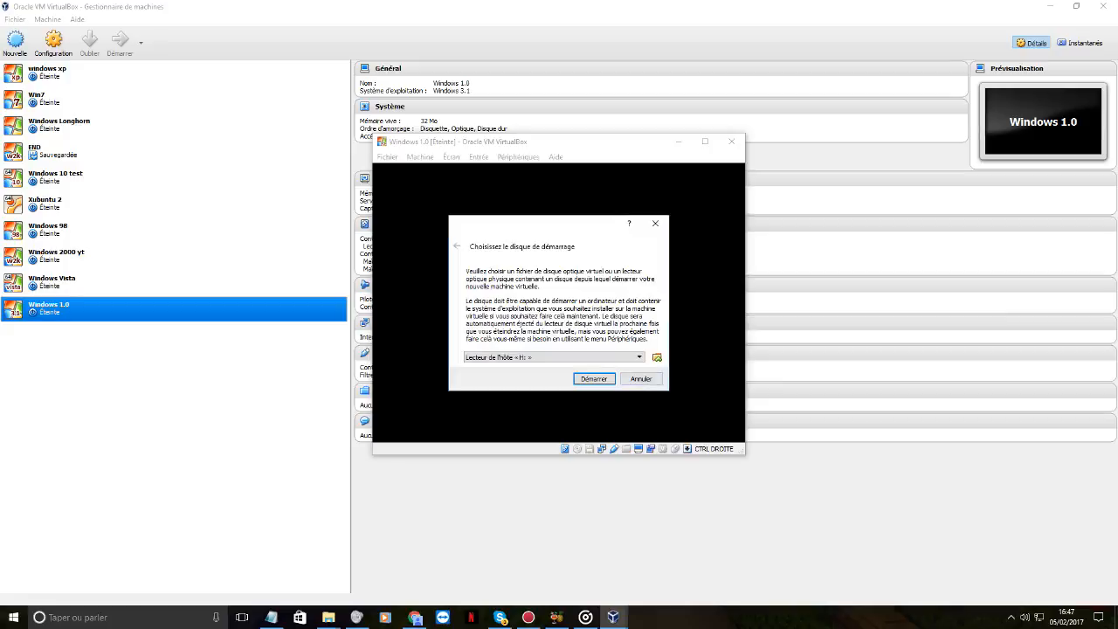
Boot the machine with host drive H: and try to insert the Windows_1.0 .ima image in its floppy drive.
key(Return)
click(451, 157)
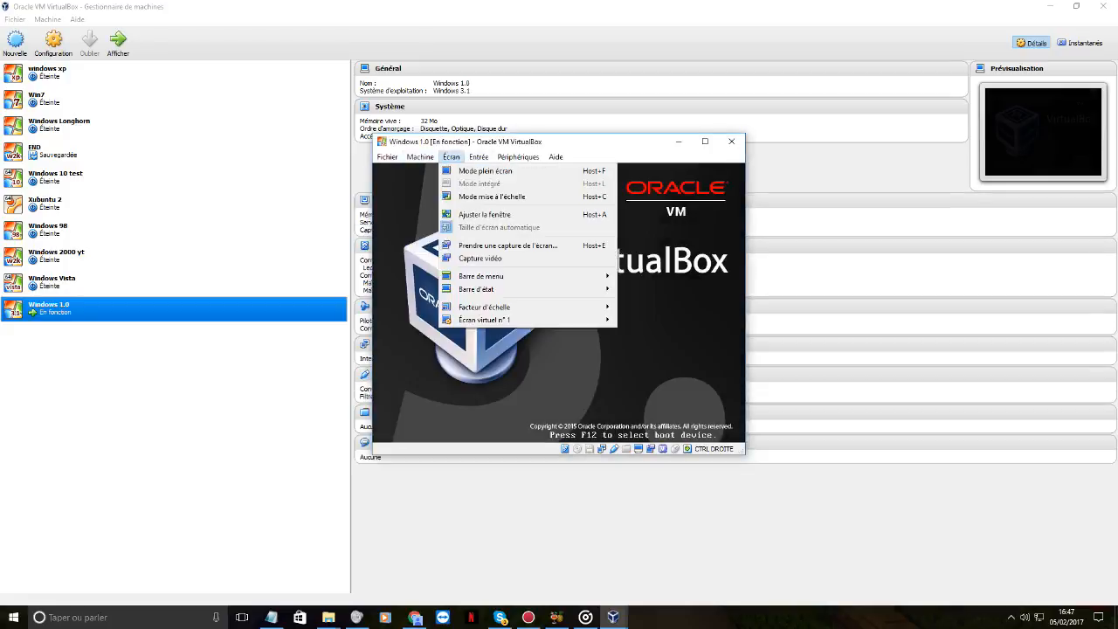
mouse_move(518, 158)
mouse_move(548, 184)
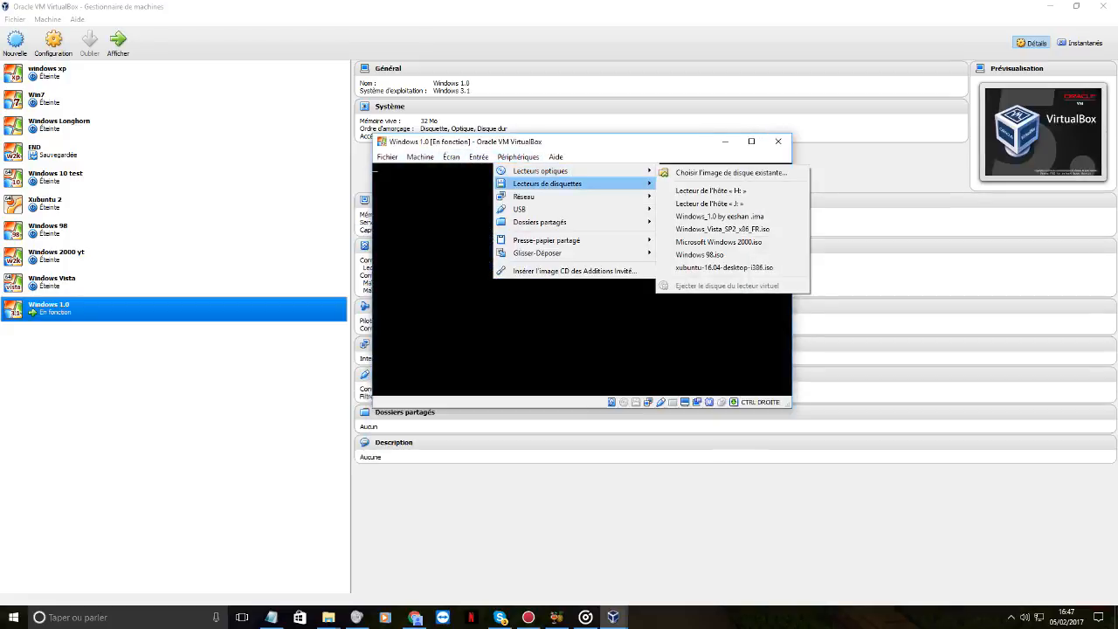
click(731, 172)
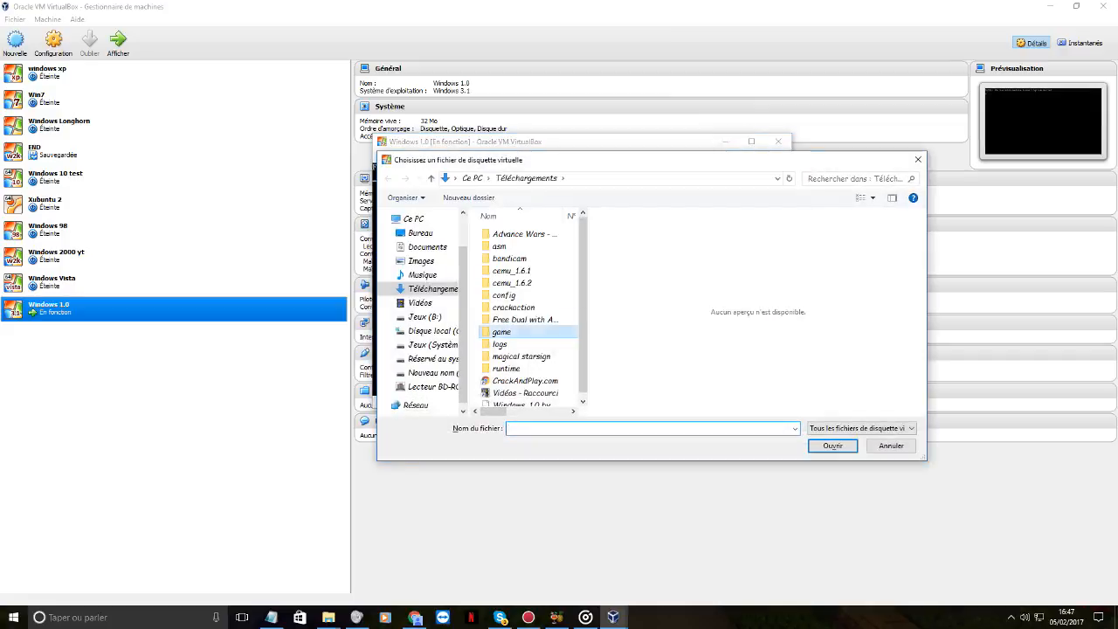
click(521, 403)
double_click(542, 386)
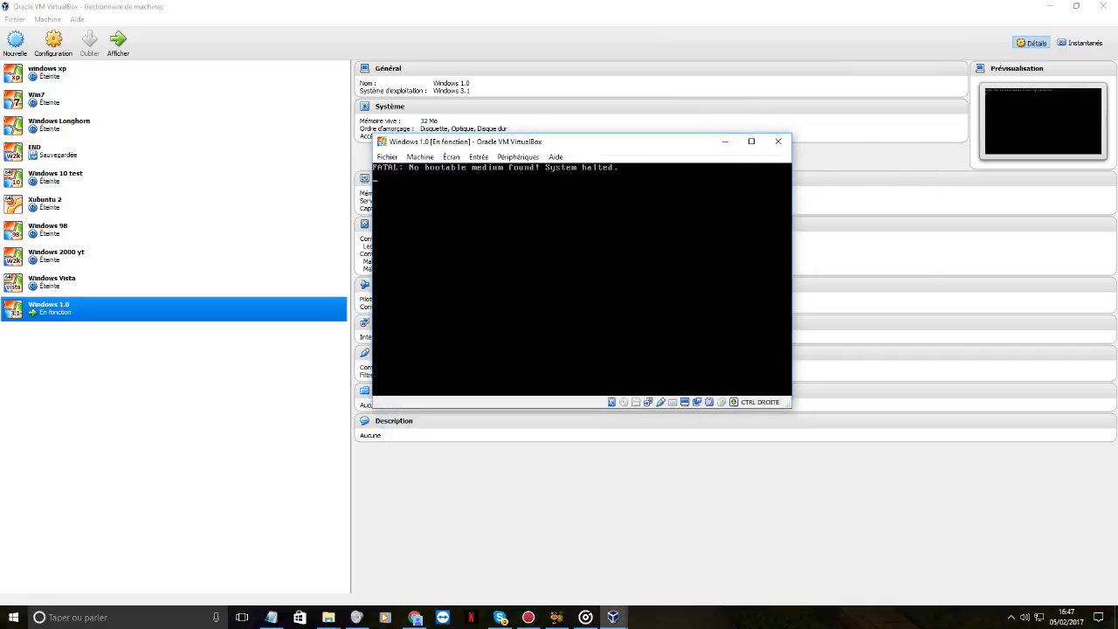
Insert the Windows_1.0 .ima image from the Téléchargements folder into the running machine's floppy drive.
click(518, 157)
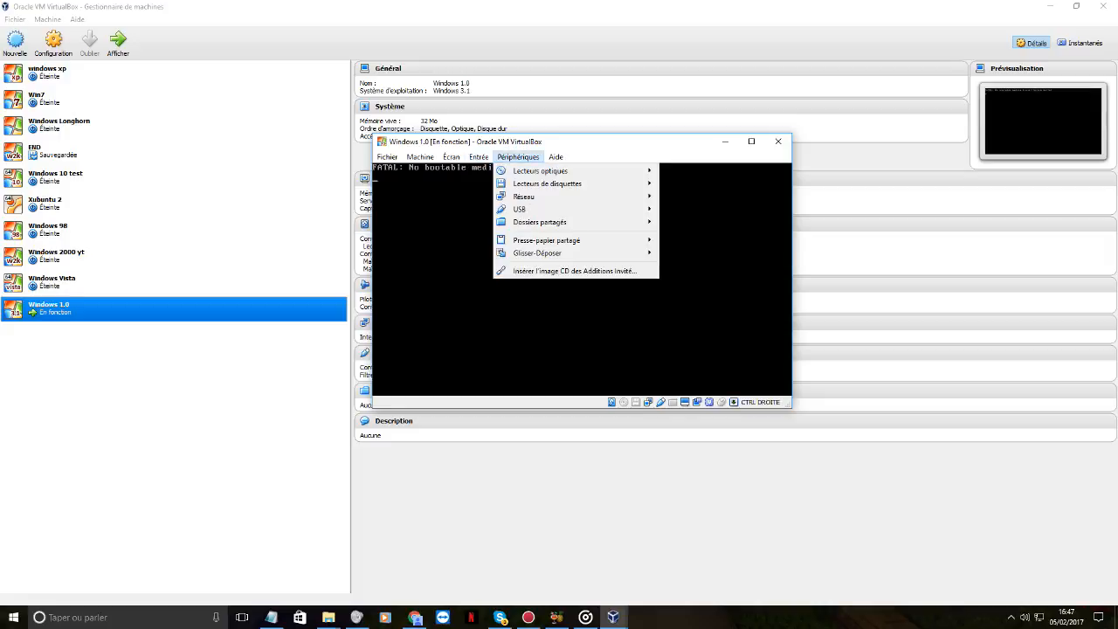
mouse_move(546, 183)
click(708, 185)
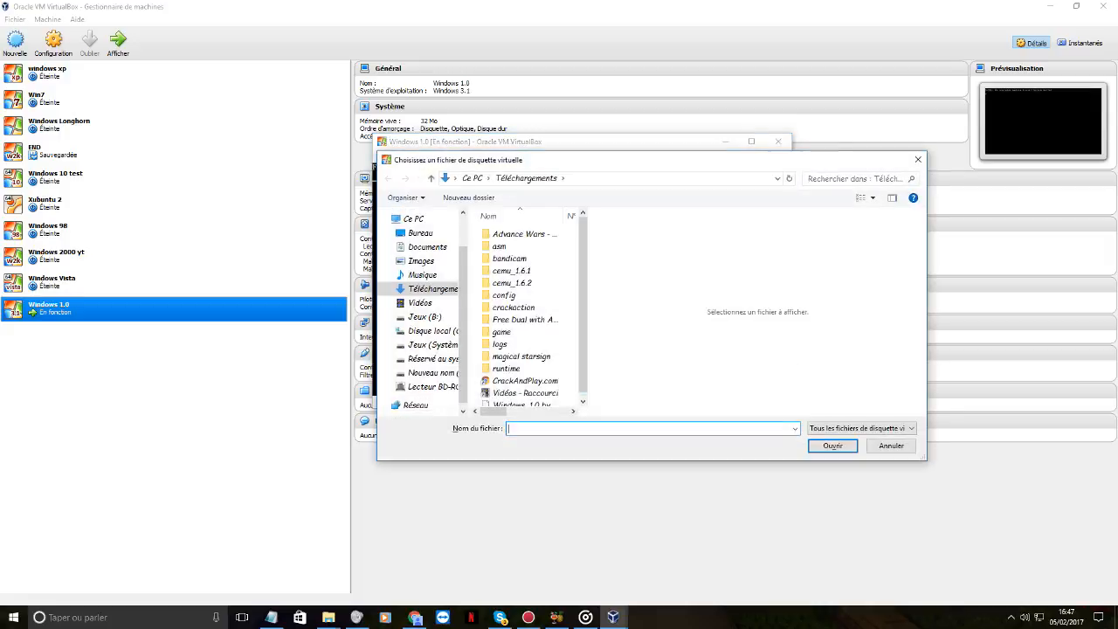
scroll(528, 314, down, 1)
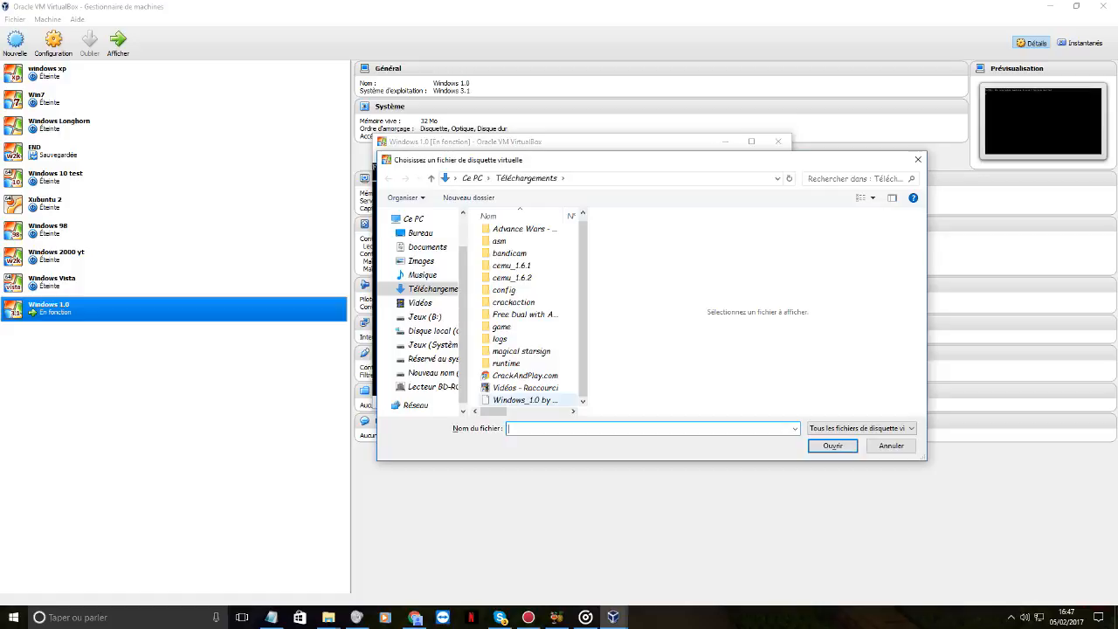
click(524, 399)
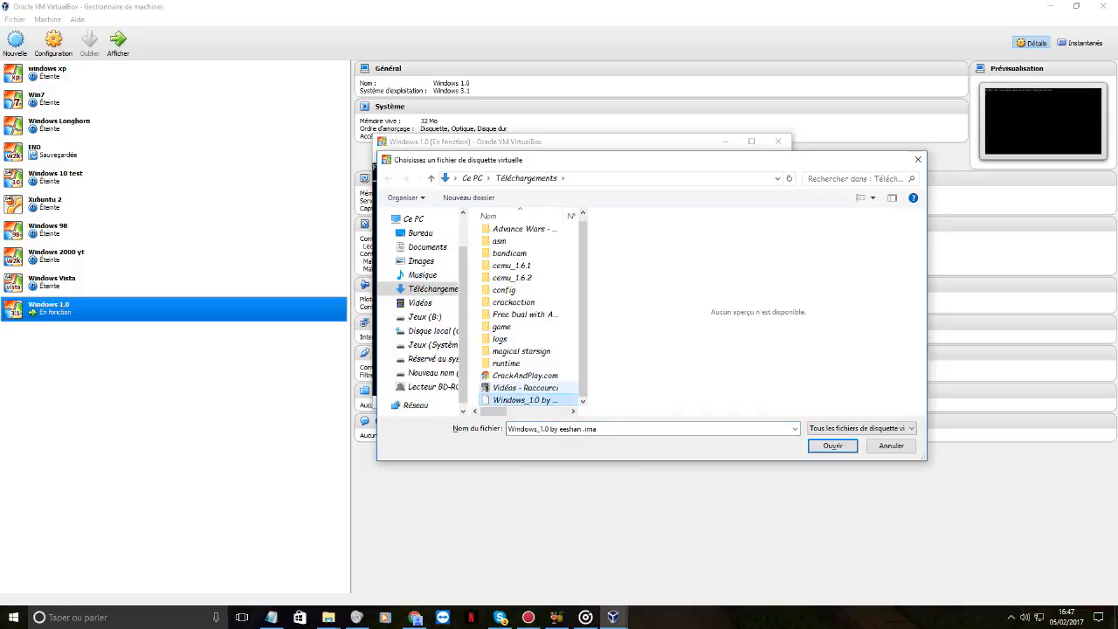
mouse_move(495, 411)
mouse_down()
mouse_move(542, 411)
mouse_move(497, 402)
mouse_up()
double_click(497, 402)
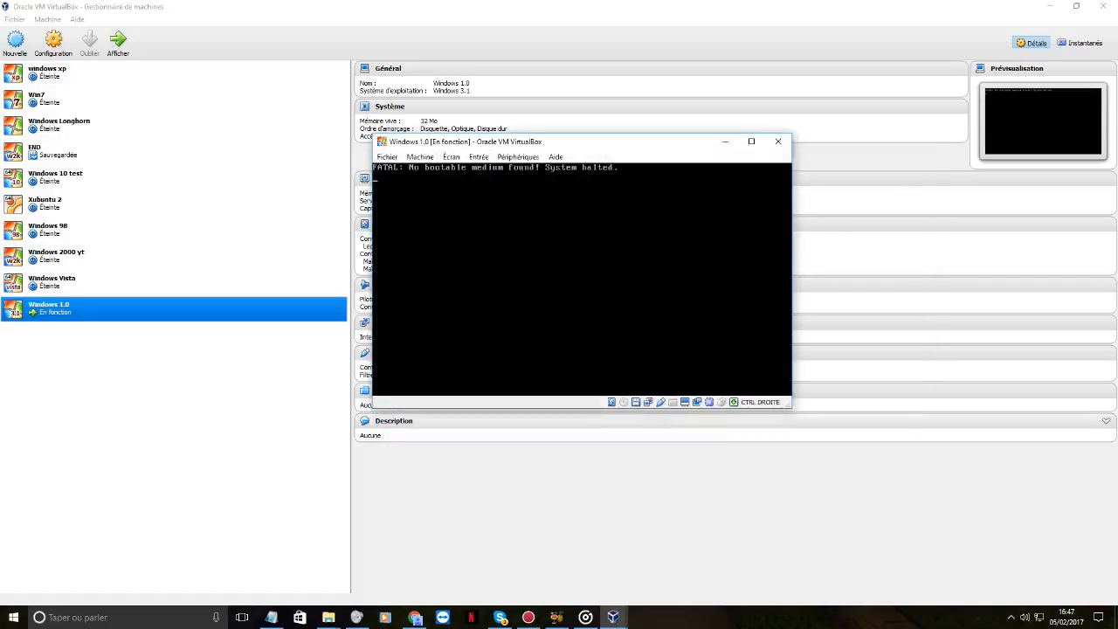
Restart the Windows 1.0 virtual machine so that it boots from the inserted floppy image.
click(387, 158)
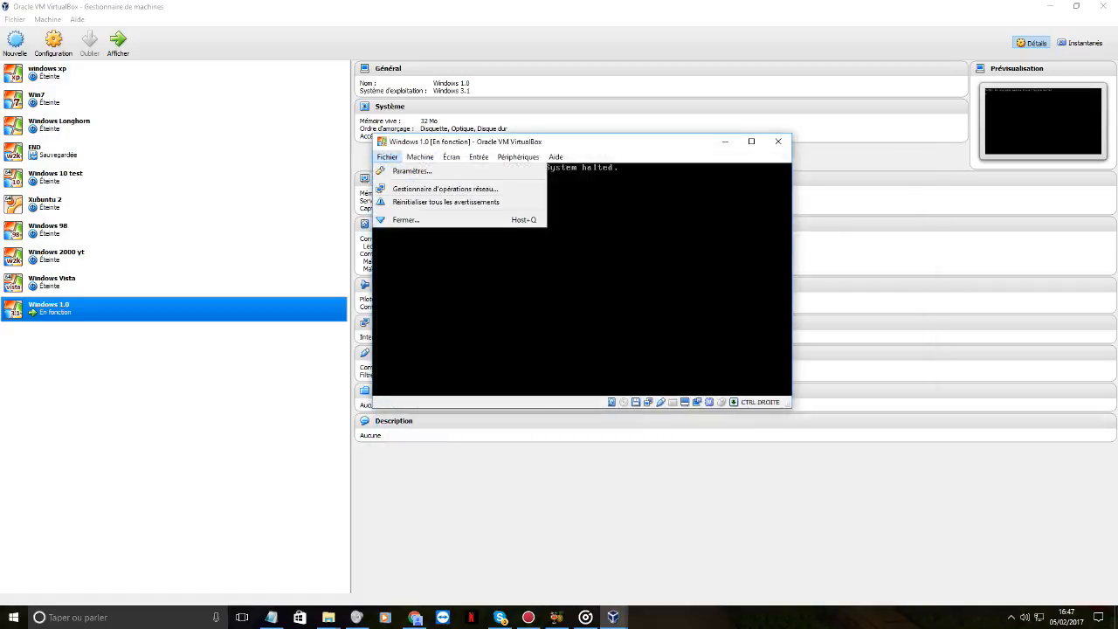
mouse_move(420, 158)
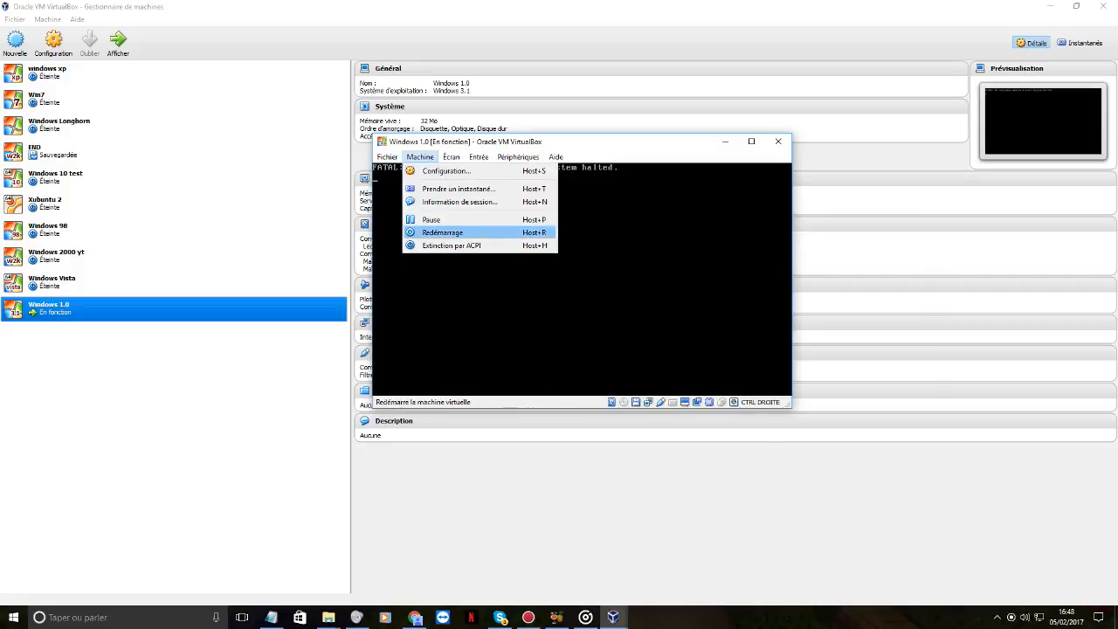
click(442, 233)
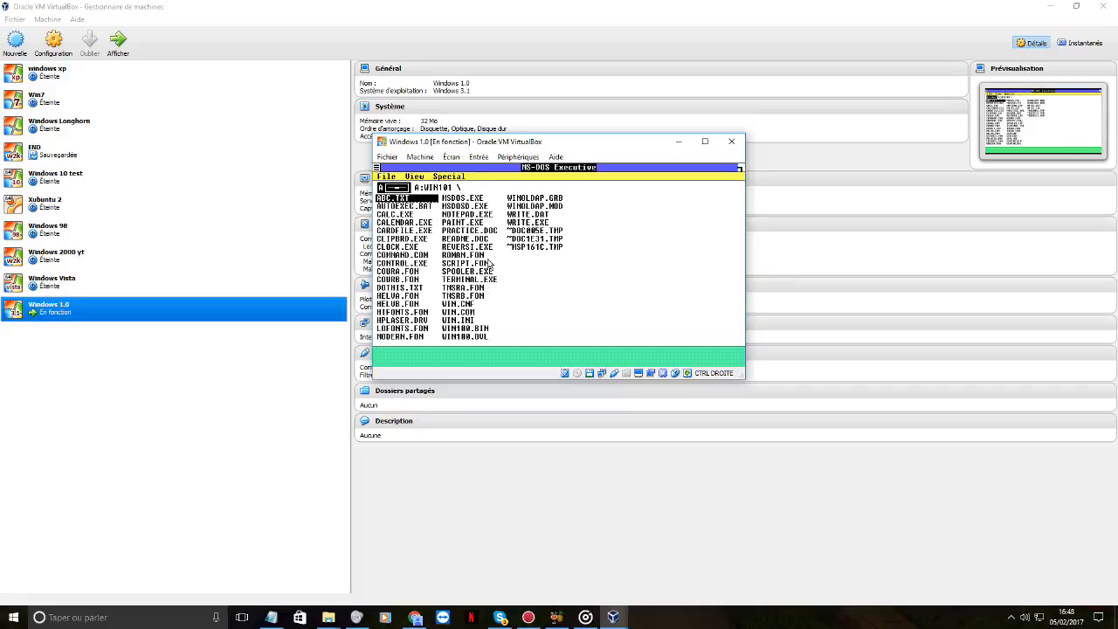
Open NOTEPAD.EXE from the MS-DOS Executive and write a line of text beginning with "salut je".
click(463, 214)
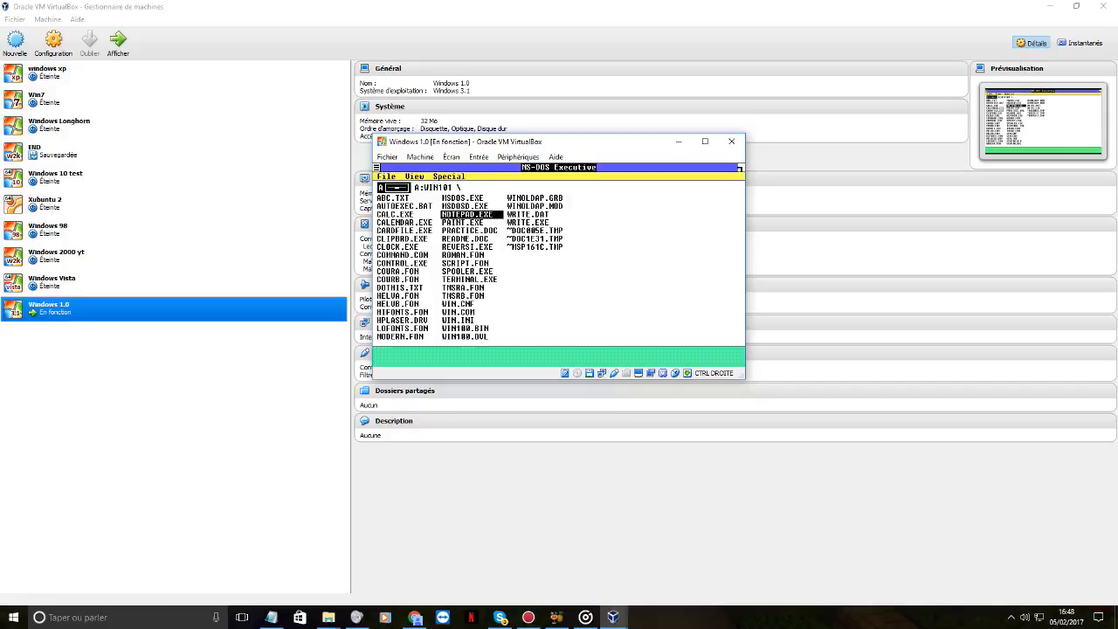
double_click(463, 214)
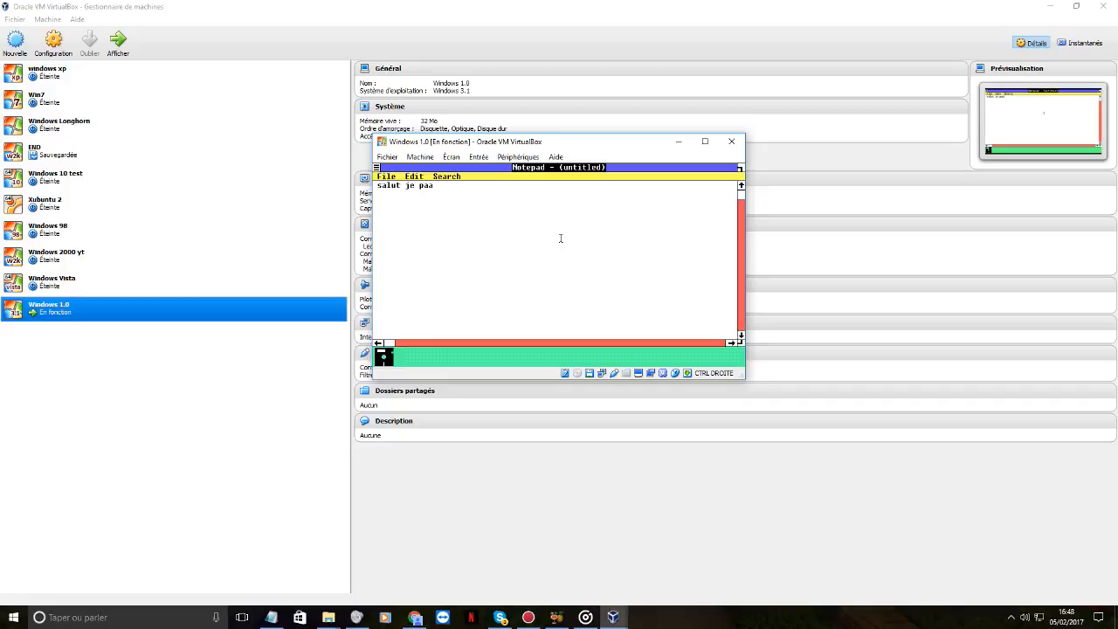
text(yout)
Restore the MS-DOS Executive alongside Notepad and try to open ROMAN.FON from its file list.
double_click(383, 357)
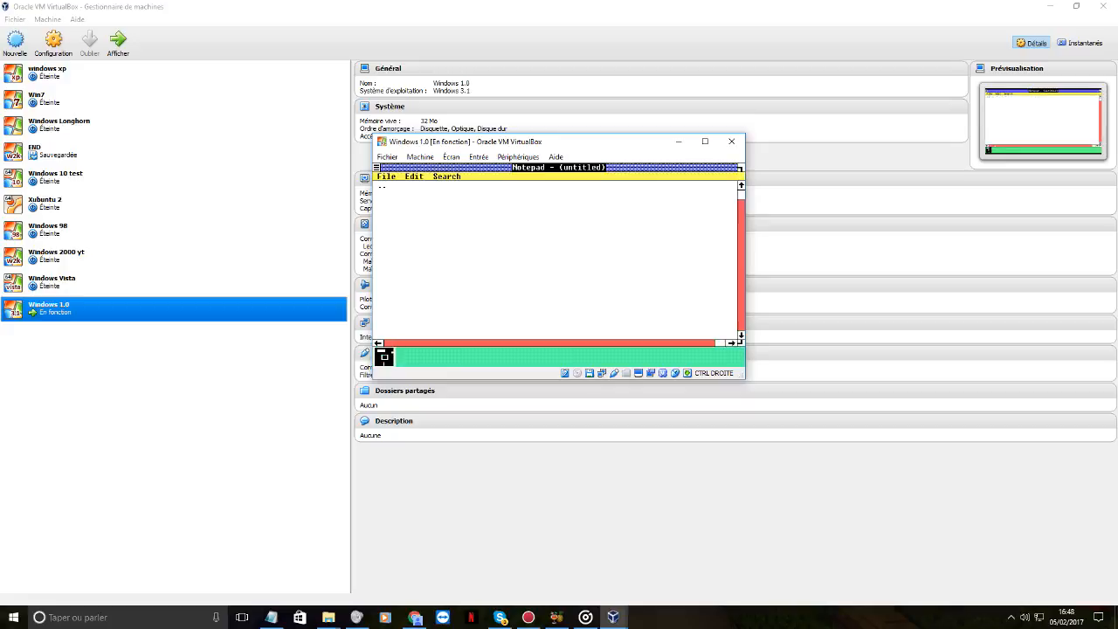
click(662, 298)
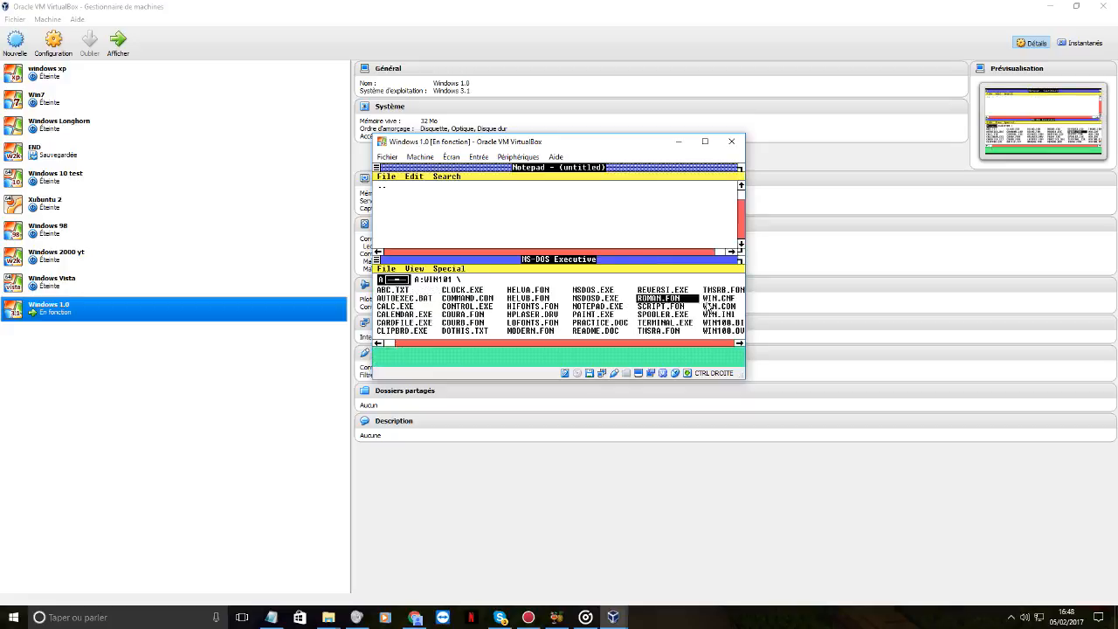
double_click(671, 301)
click(558, 288)
Minimize the virtual machine window to view the machine's details in the manager, and bring the window back.
click(678, 141)
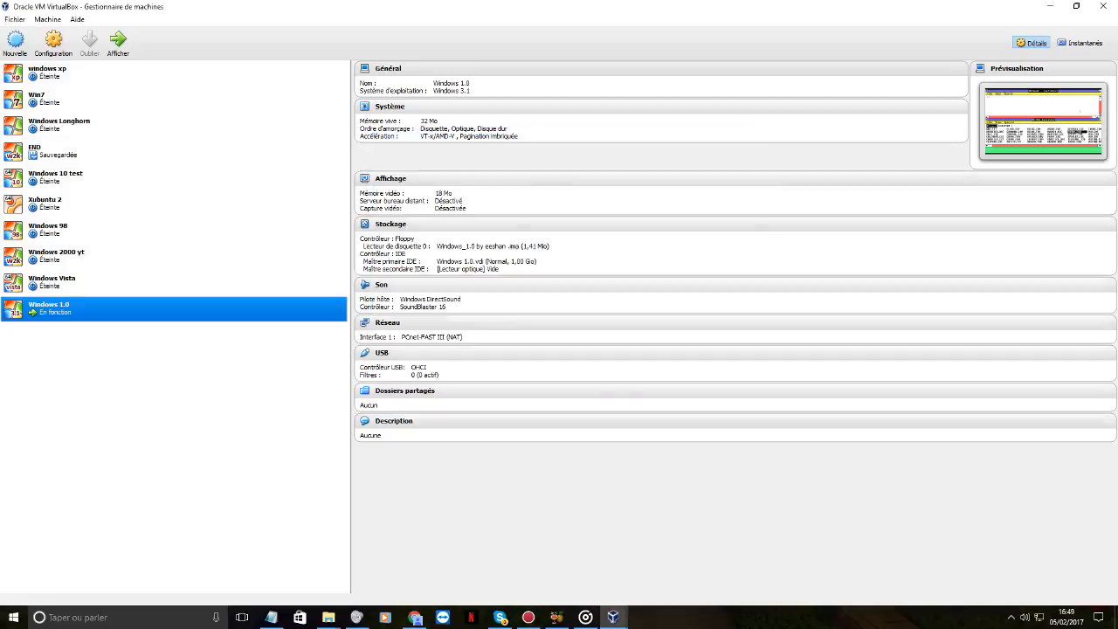
mouse_move(613, 617)
click(673, 568)
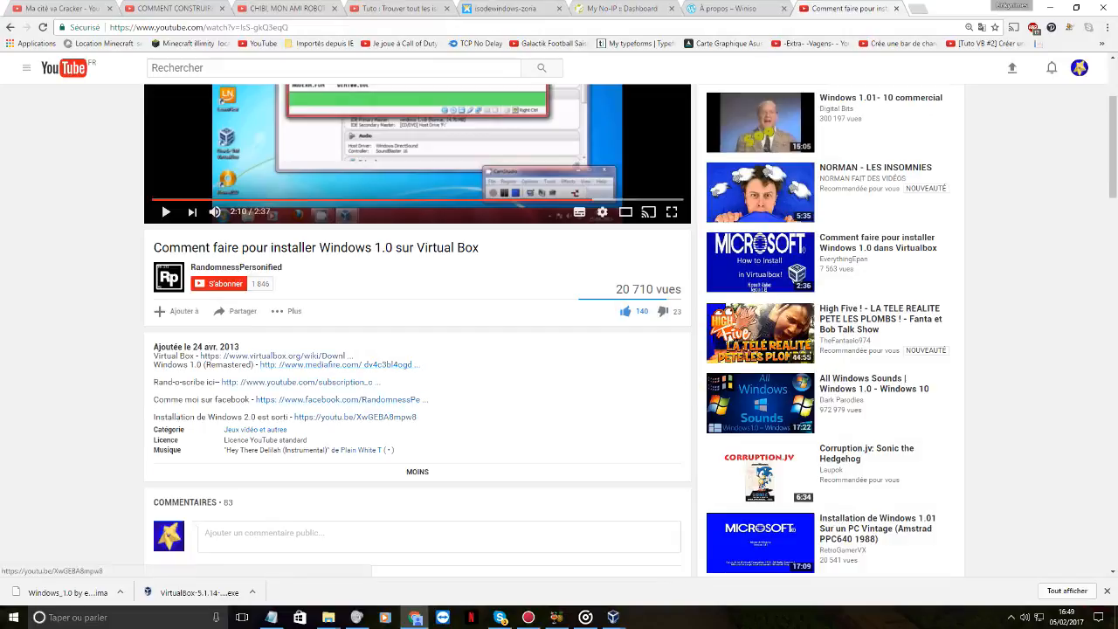
In Chrome, collapse the description of the Windows 1.0 installation video on YouTube and open a new tab.
click(417, 471)
scroll(559, 332, up, 2)
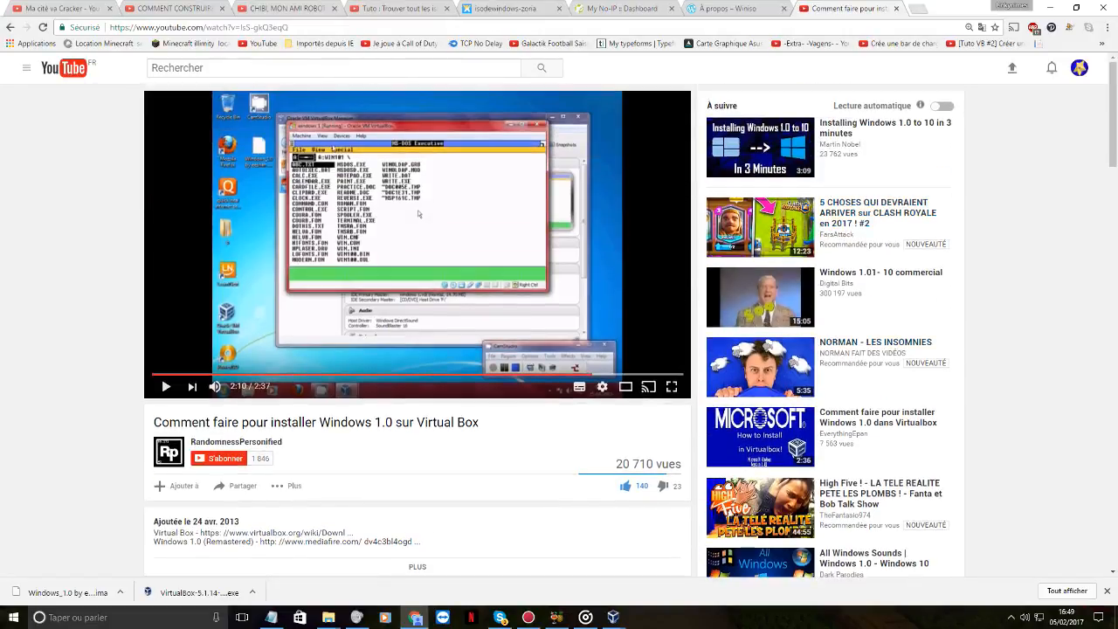
key(ctrl+t)
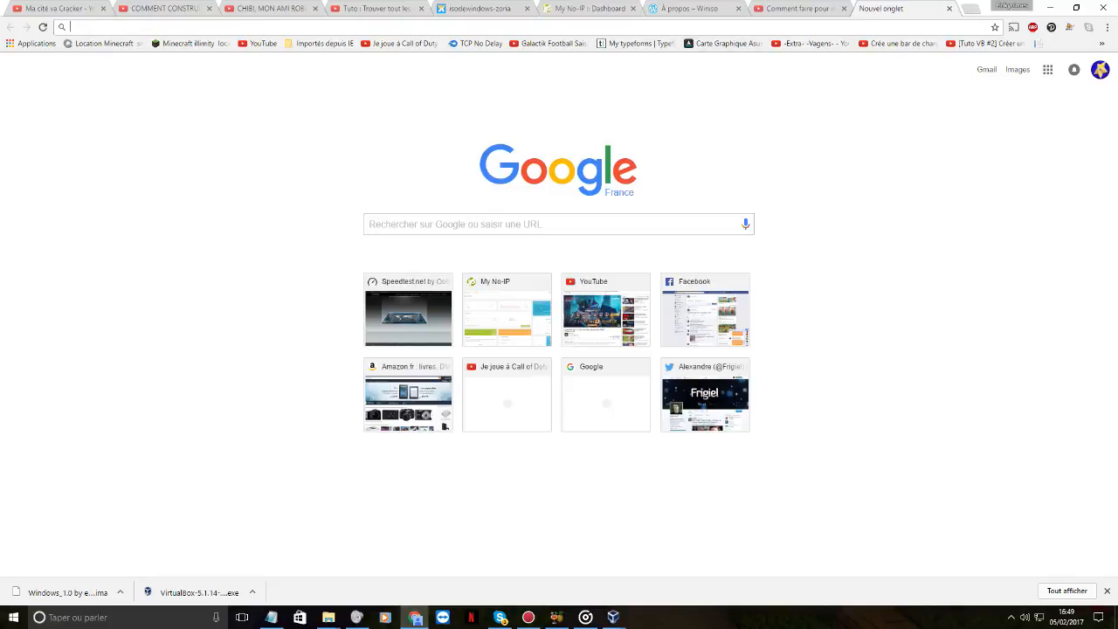
Open the Winiso blog's home page in a separate tab, look over its Windows ISO articles, and minimize the browser.
click(690, 8)
ctrl+click(229, 150)
click(720, 8)
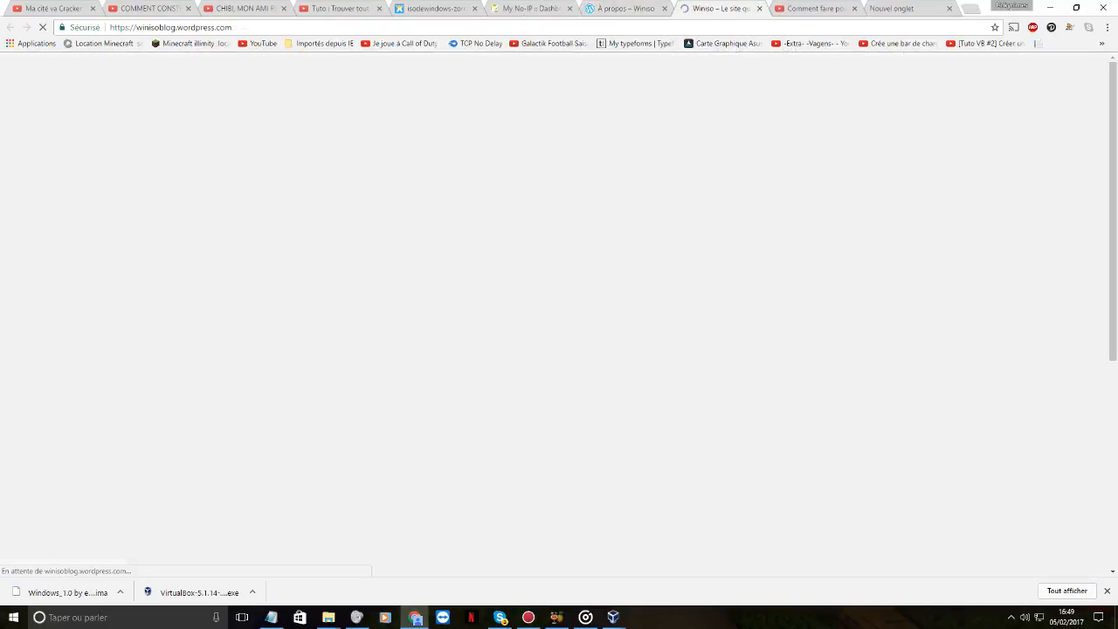
scroll(557, 315, down, 10)
scroll(557, 315, up, 10)
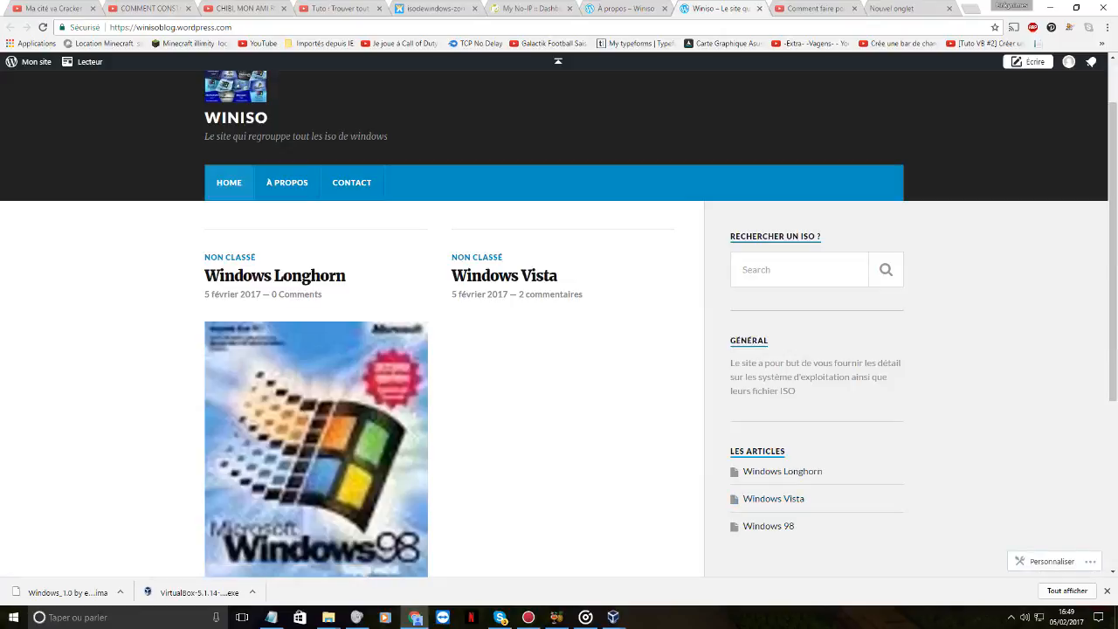
click(1049, 7)
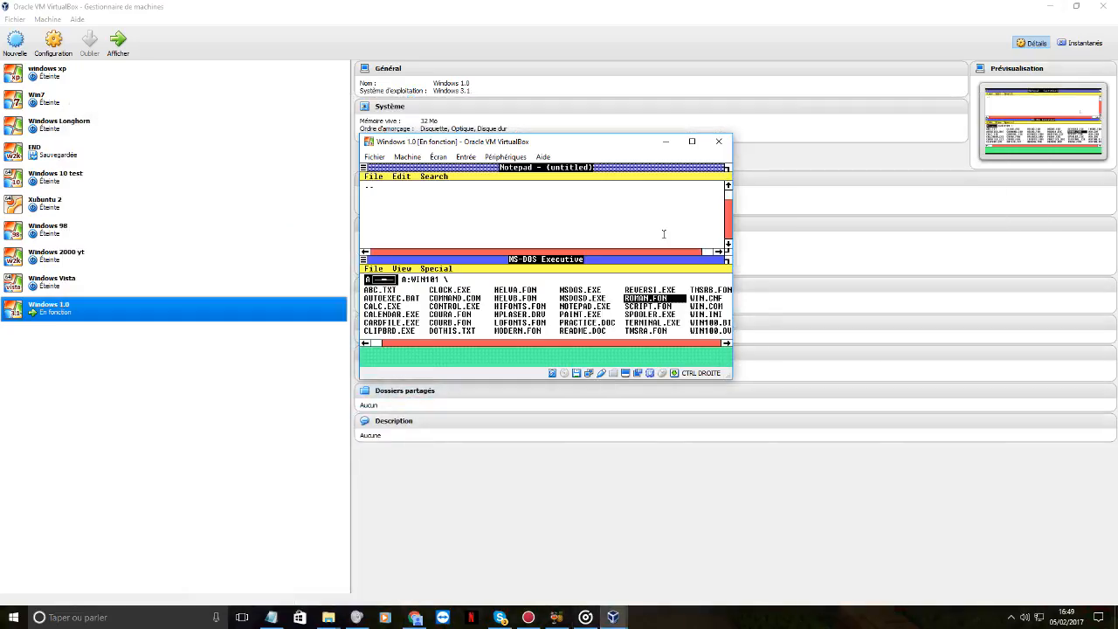